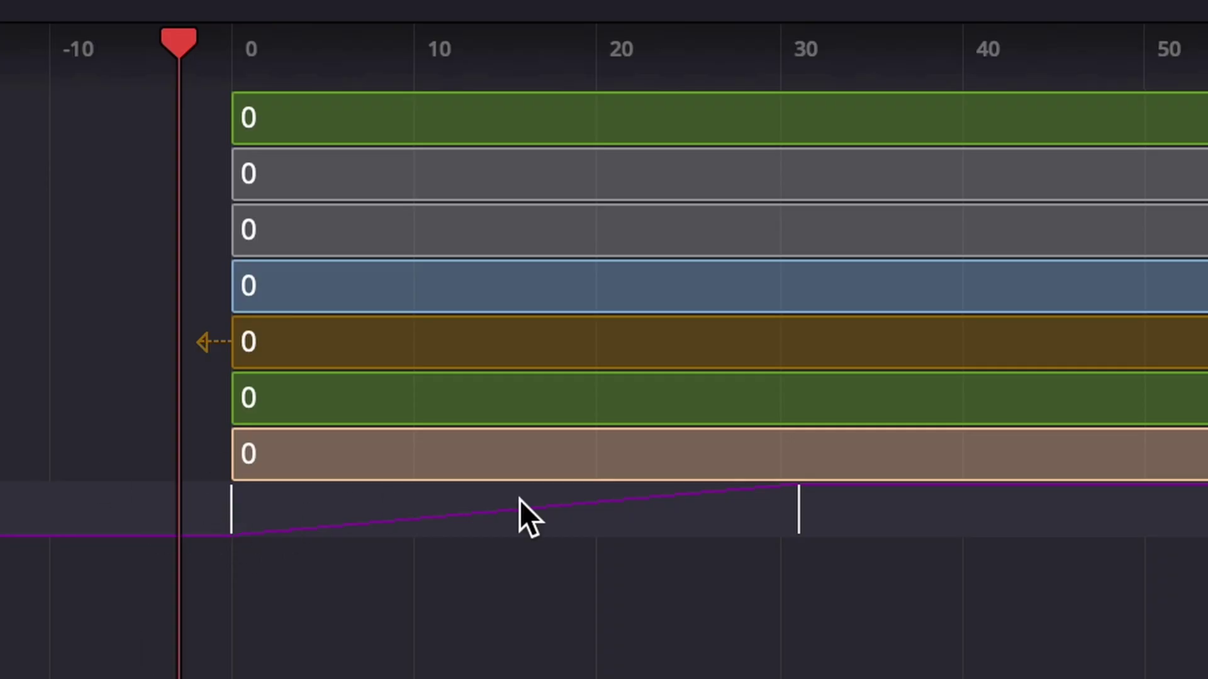
pyautogui.press('space')
pyautogui.press('space')
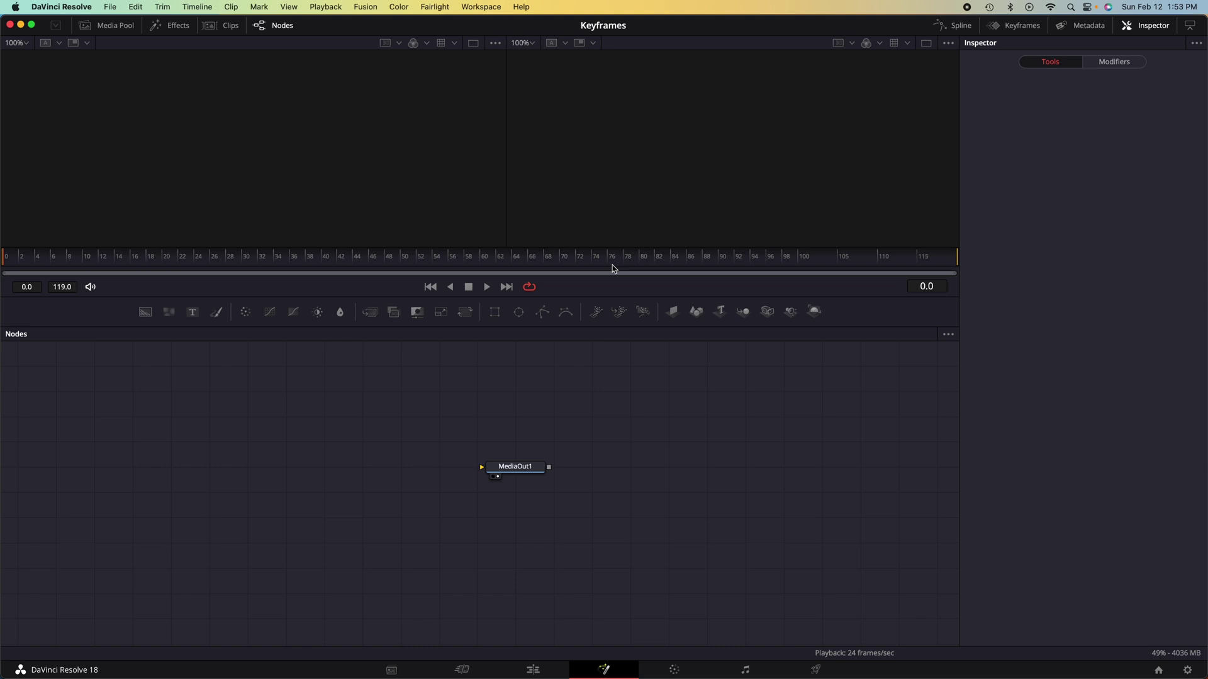
# Add a Background node well before MediaOut1 in the node graph and connect its output to MediaOut1.
pyautogui.moveTo(467, 458); pyautogui.dragTo(680, 417)
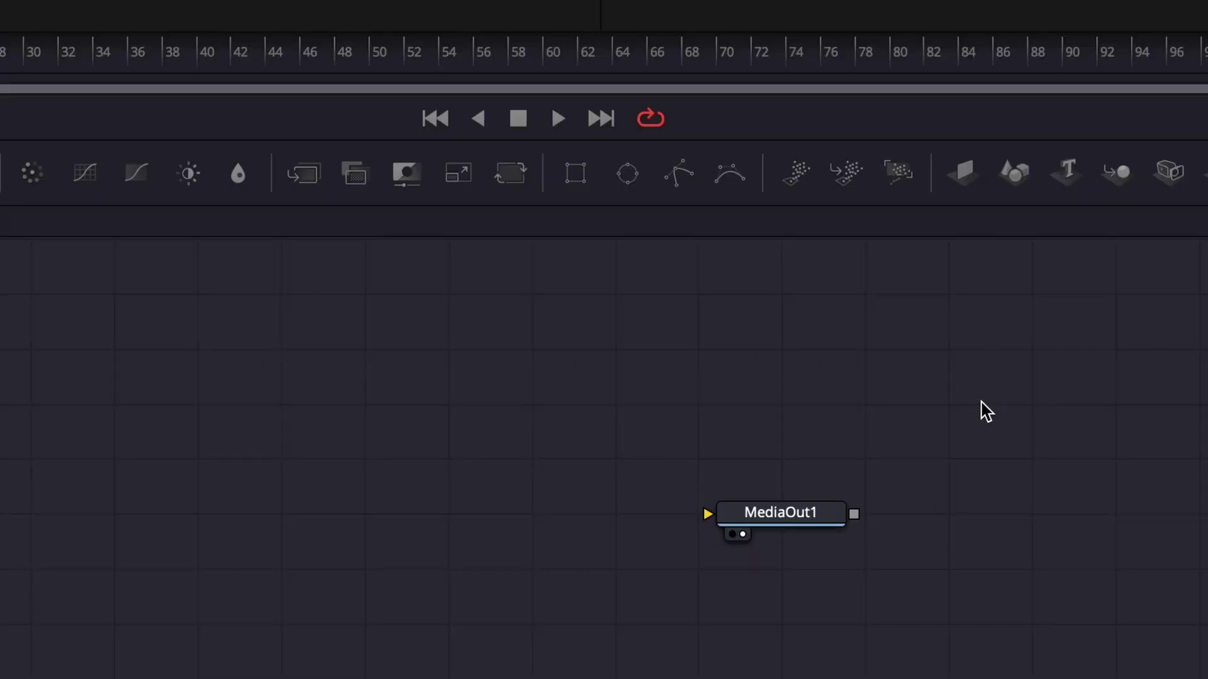
pyautogui.hotkey('shift', 'space')
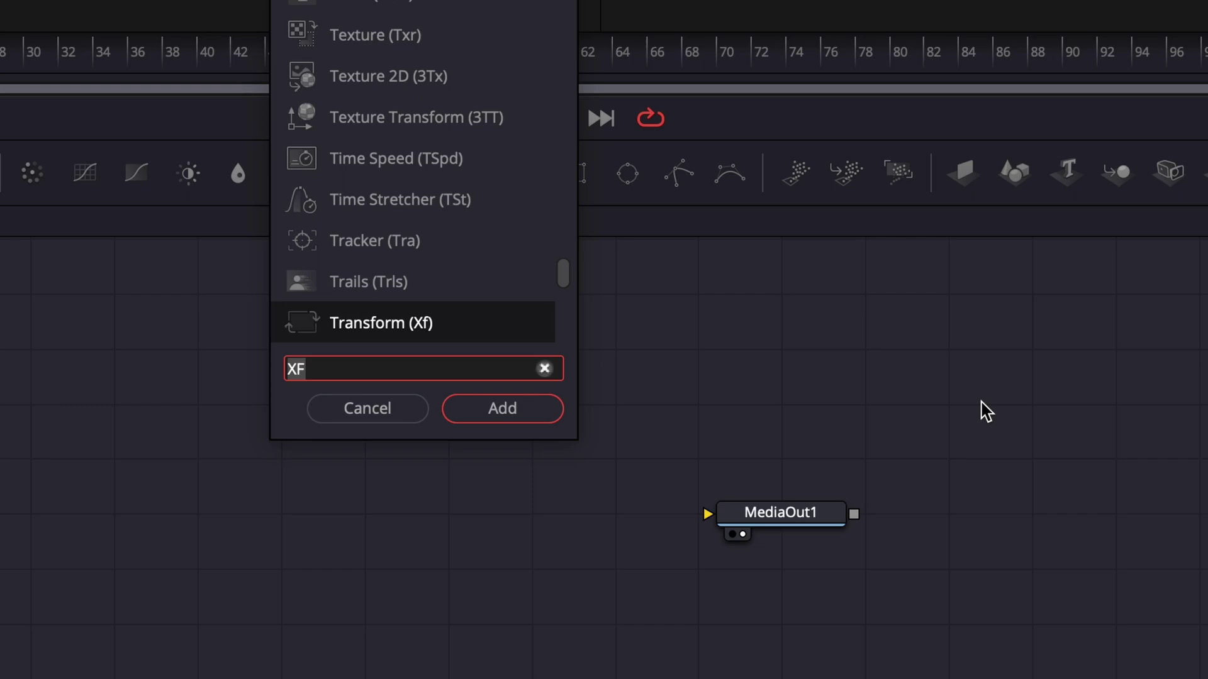
pyautogui.write('BG')
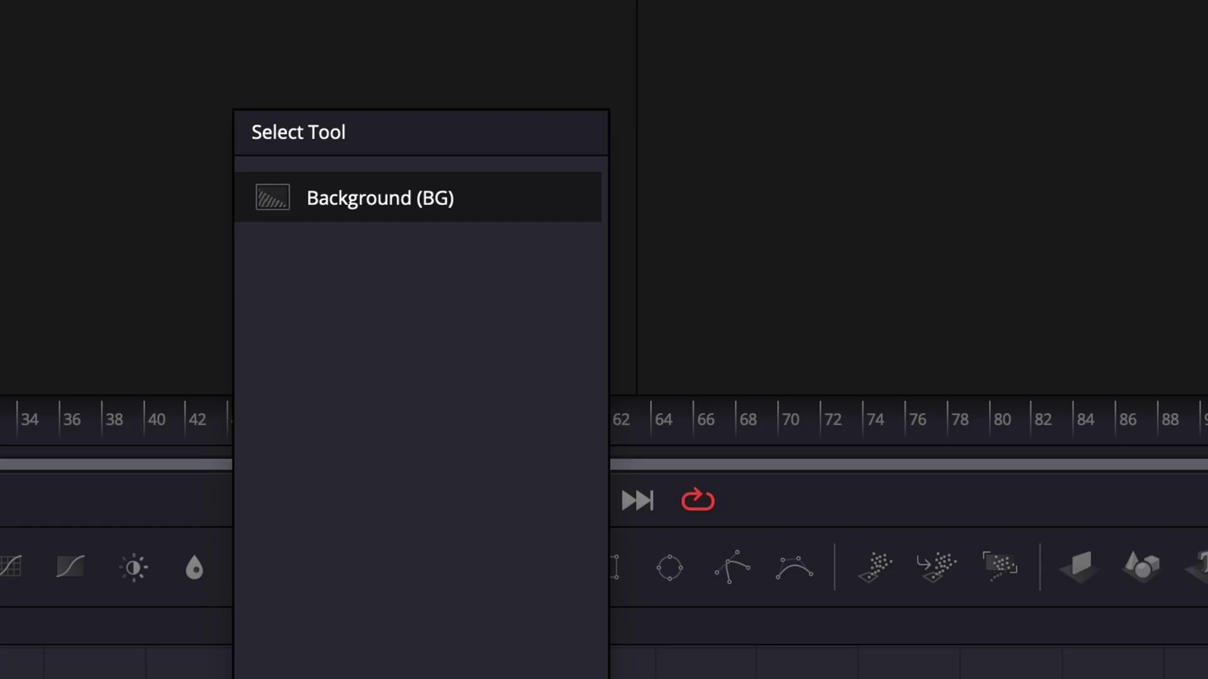
pyautogui.press('Return')
pyautogui.moveTo(474, 619); pyautogui.dragTo(321, 385)
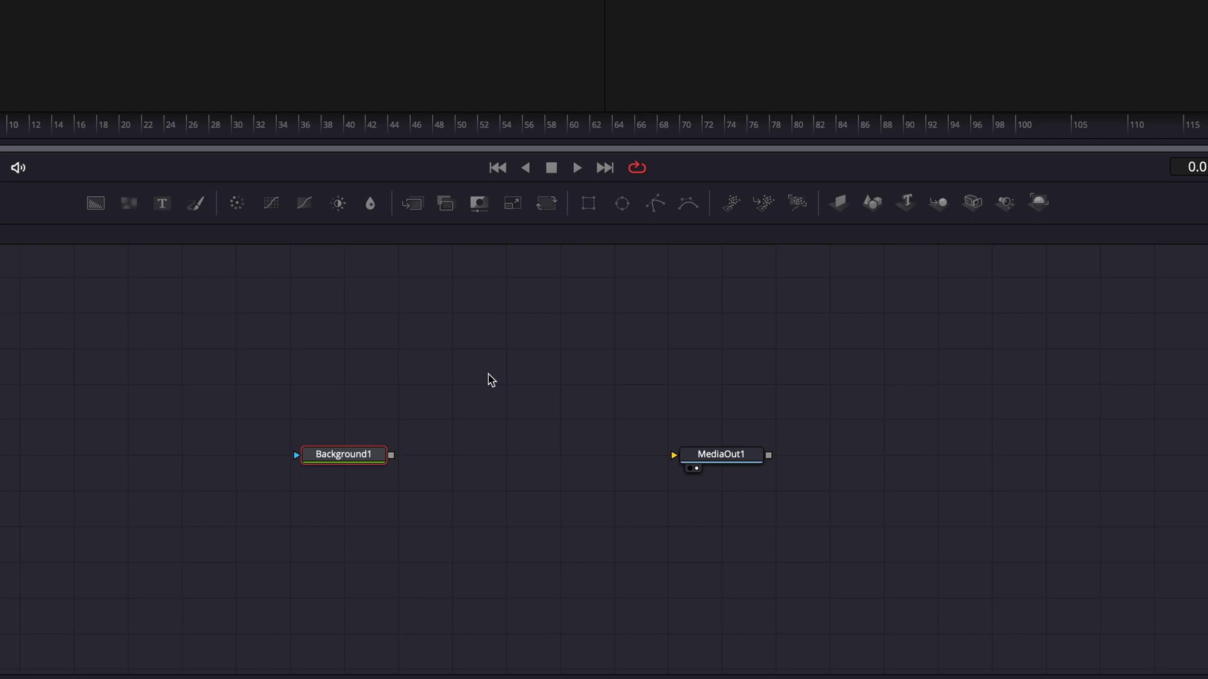
pyautogui.moveTo(391, 455); pyautogui.dragTo(685, 455)
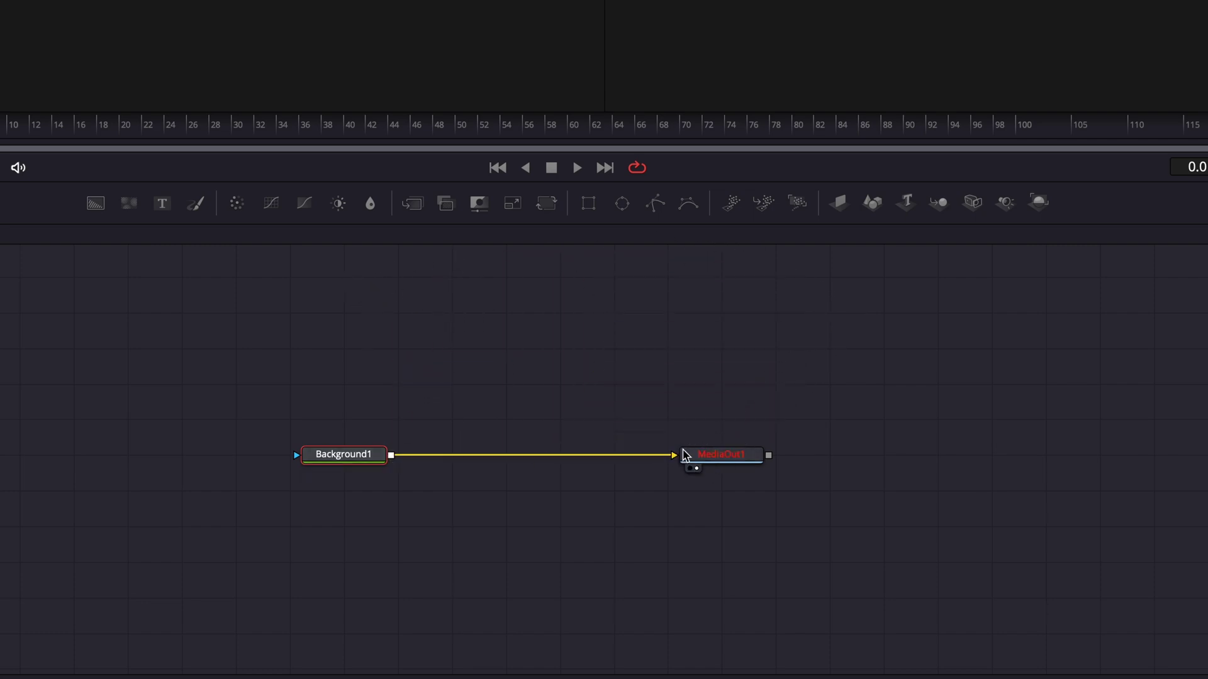
# Enlarge the viewer area above the node graph, with the Inspector open on the Background1 settings.
pyautogui.hscroll(-1, 770, 355)
pyautogui.moveTo(750, 181); pyautogui.dragTo(749, 263)
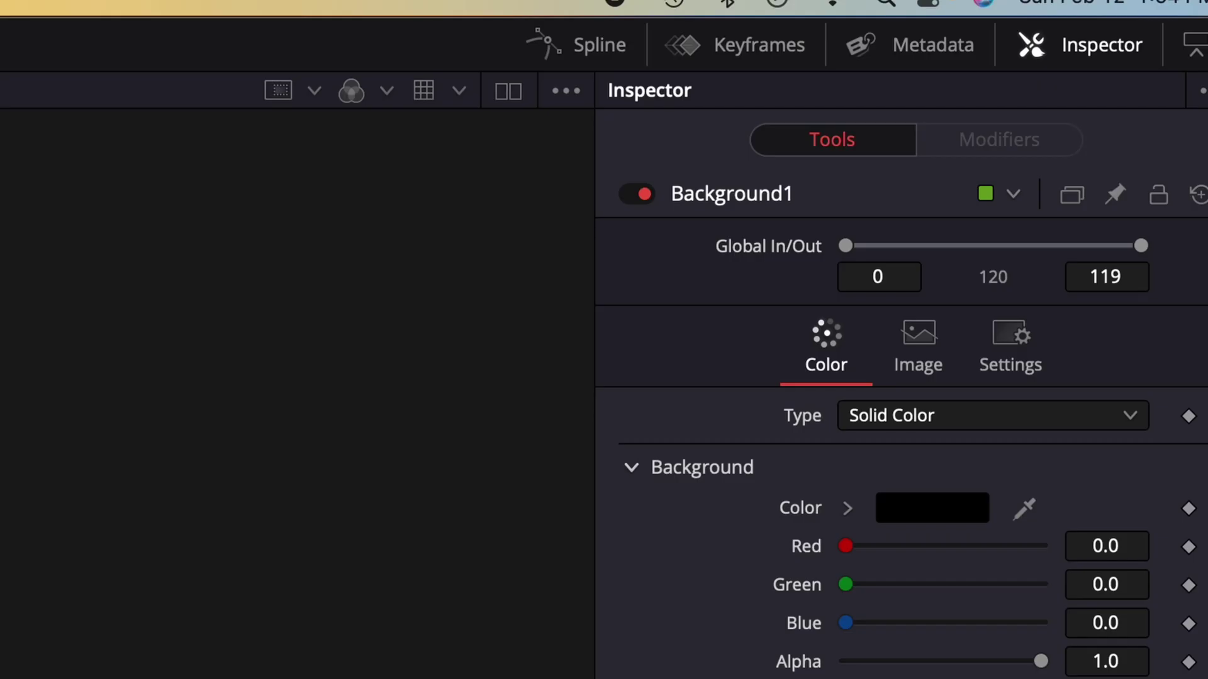
pyautogui.click(1104, 45)
pyautogui.click(1104, 45)
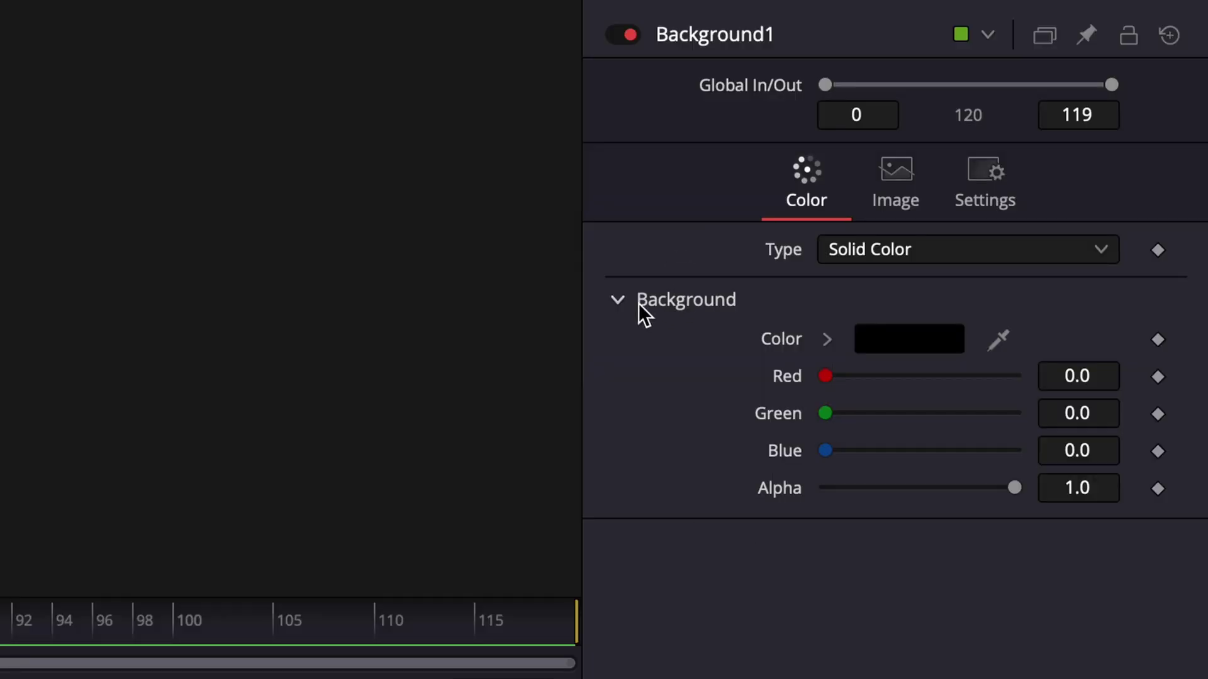
pyautogui.click(974, 187)
pyautogui.click(974, 187)
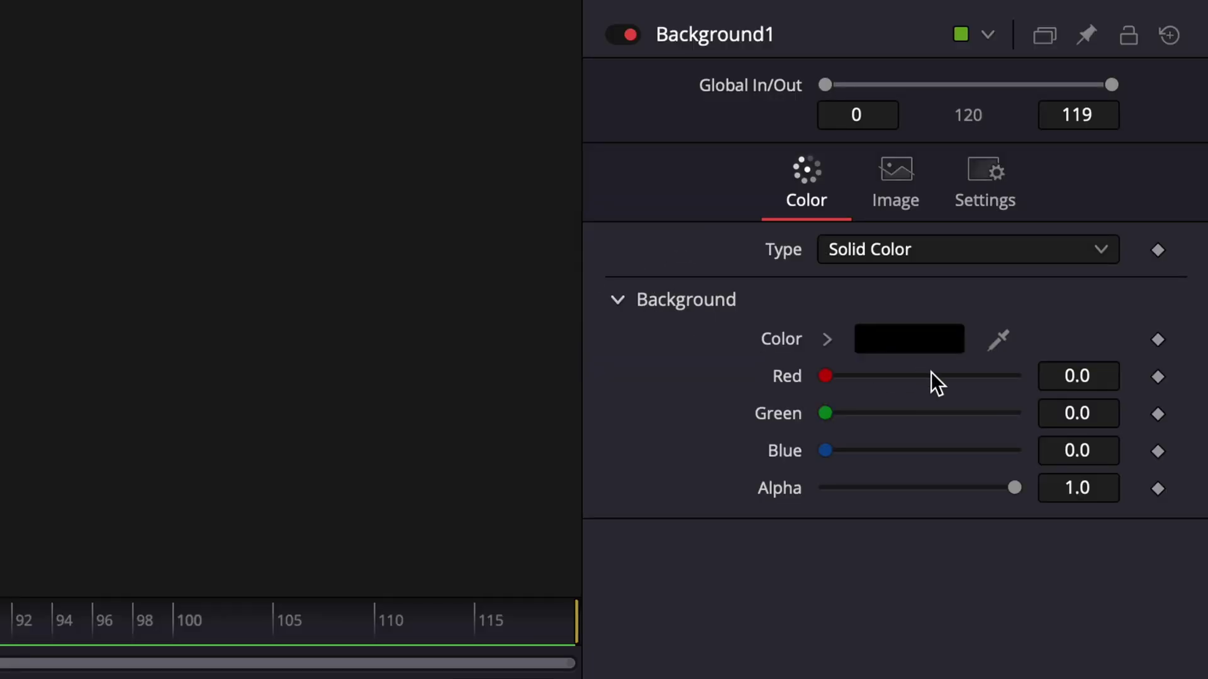
# Set the Background1 color to a muted blue, about red 0.42, green 0.52 and blue 0.70.
pyautogui.click(937, 339)
pyautogui.moveTo(725, 511); pyautogui.dragTo(695, 512)
pyautogui.moveTo(742, 409)
pyautogui.mouseDown()
pyautogui.moveTo(761, 399)
pyautogui.moveTo(736, 412)
pyautogui.mouseUp()
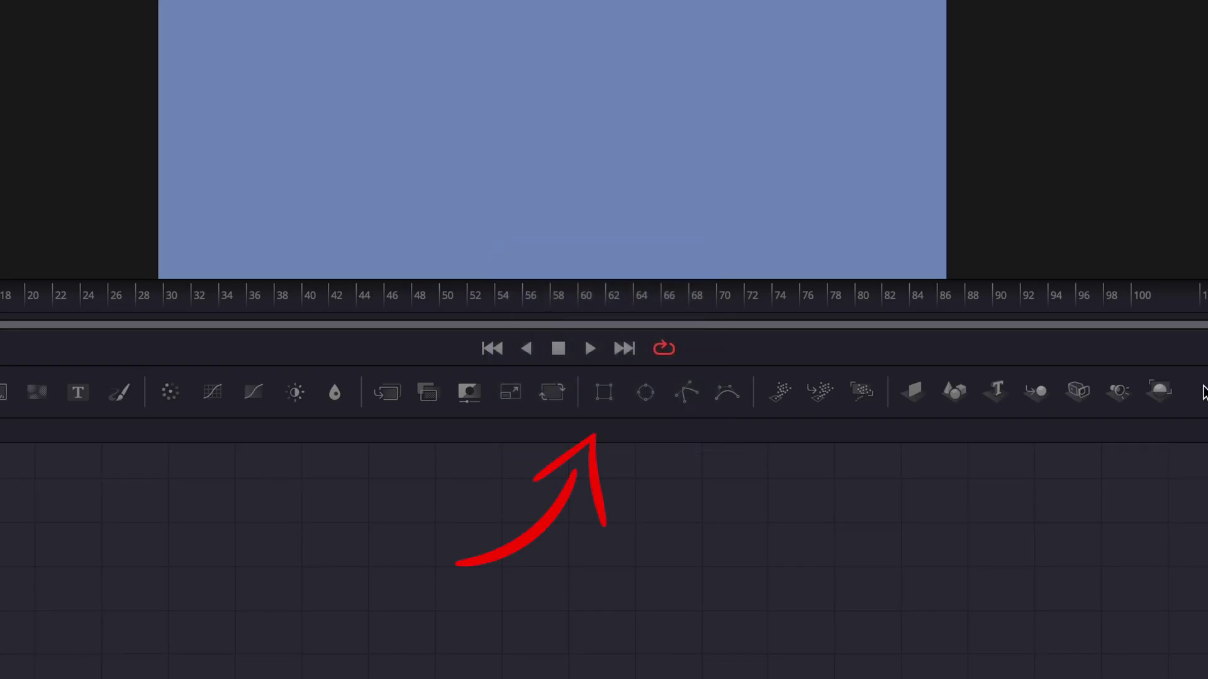
# Add a Rectangle mask node and set its width to 0.3 and its corner radius to about 0.315.
pyautogui.click(604, 391)
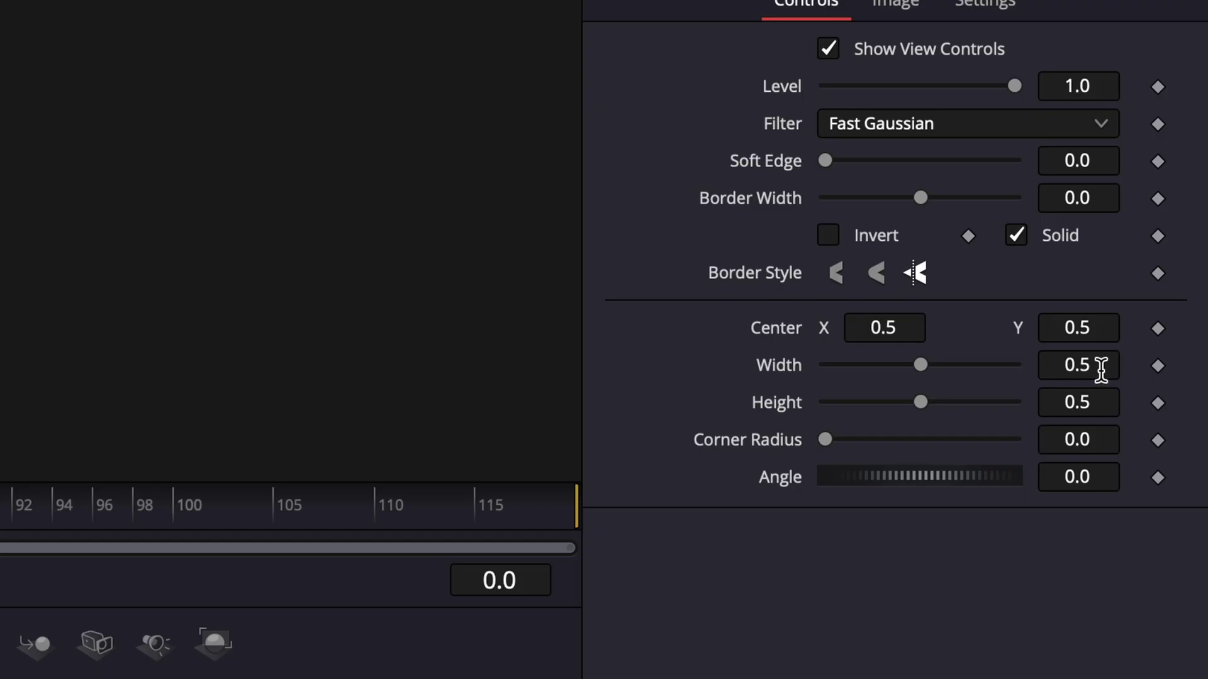
pyautogui.click(1164, 260)
pyautogui.write('0')
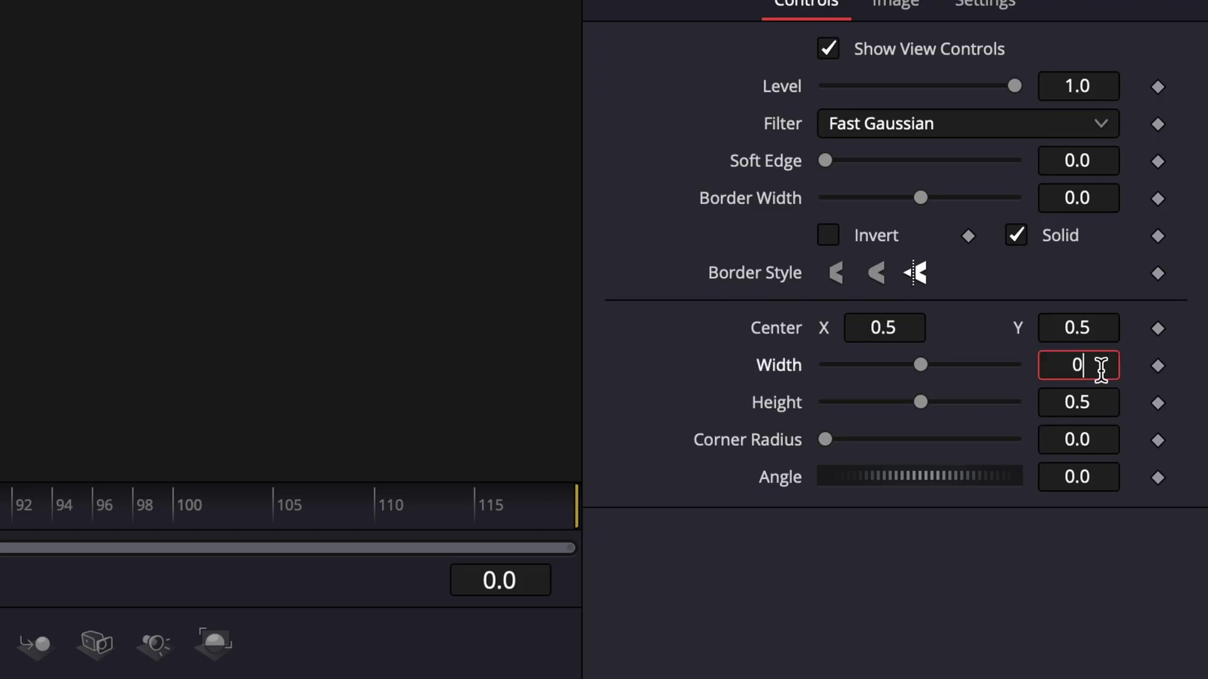
pyautogui.write('.3')
pyautogui.press('Return')
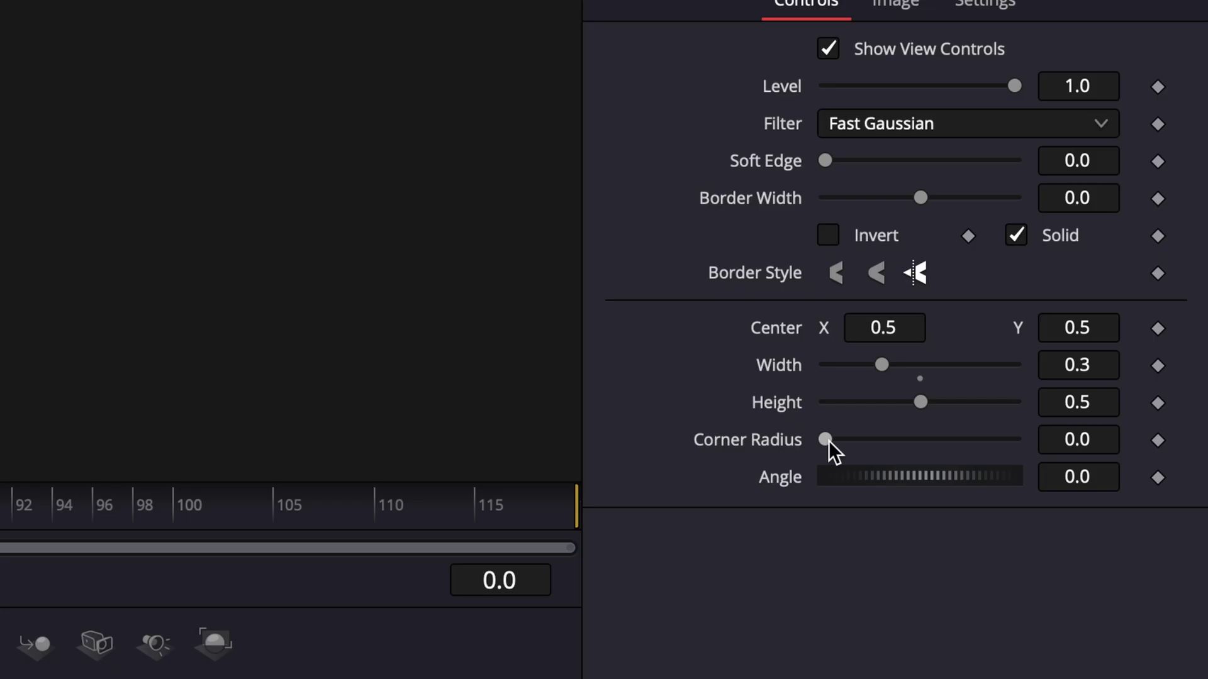
pyautogui.moveTo(828, 441); pyautogui.dragTo(914, 455)
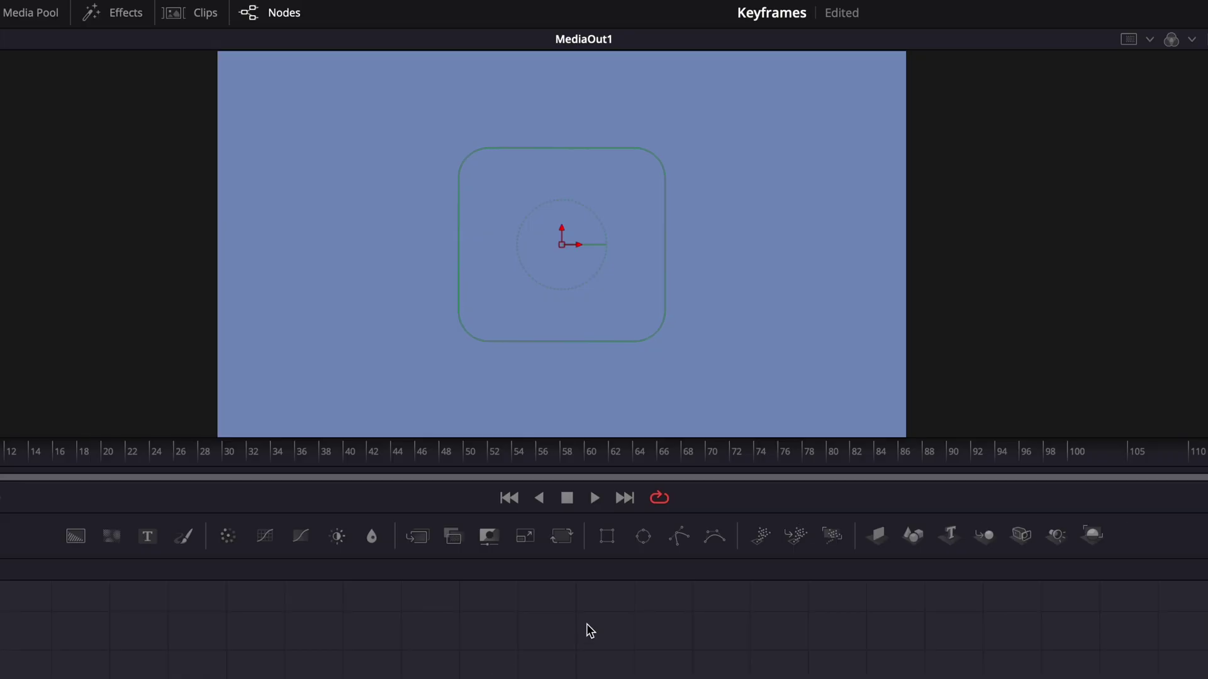
# Connect the Rectangle1 mask to Background1 and place it close above that node.
pyautogui.moveTo(445, 678); pyautogui.dragTo(629, 678)
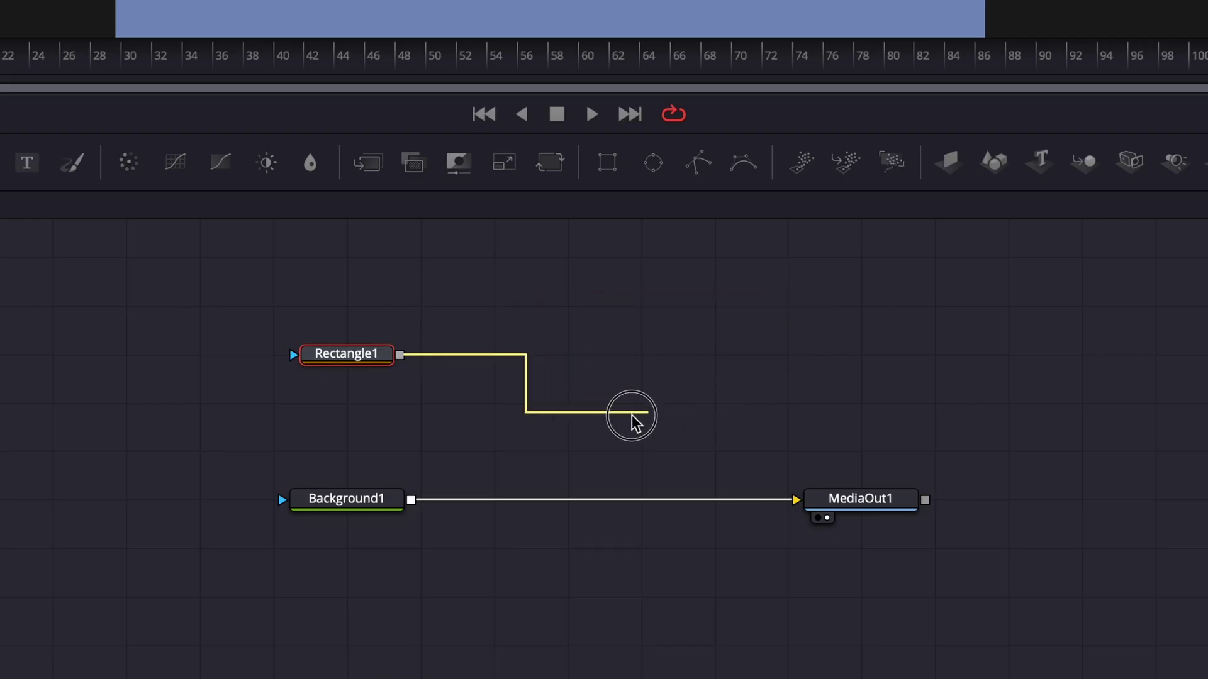
pyautogui.moveTo(632, 422); pyautogui.dragTo(450, 588)
pyautogui.click(810, 400)
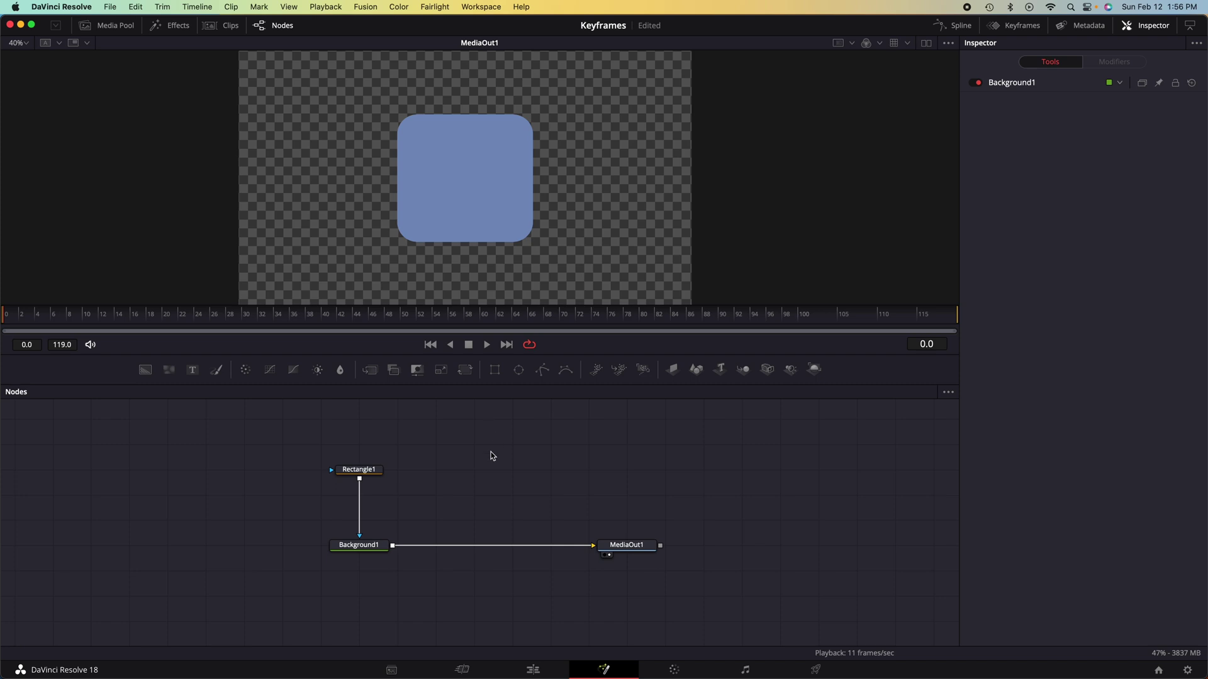
pyautogui.click(359, 469)
pyautogui.click(563, 435)
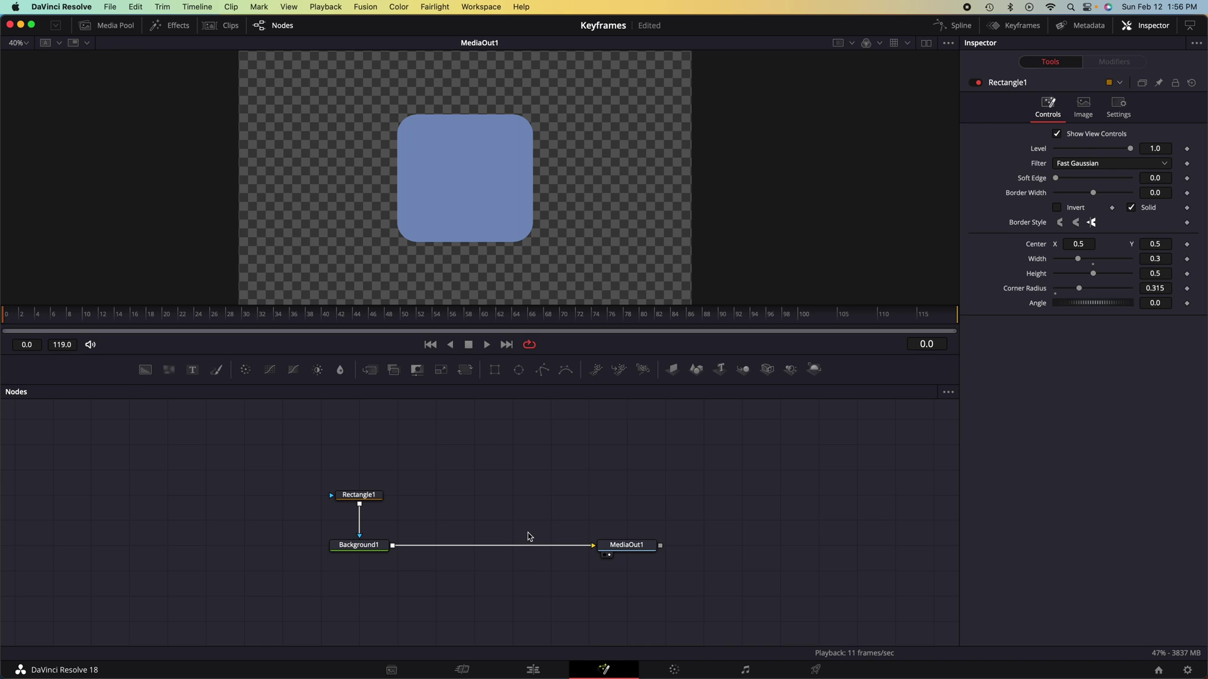
pyautogui.click(358, 544)
pyautogui.moveTo(322, 446); pyautogui.dragTo(383, 568)
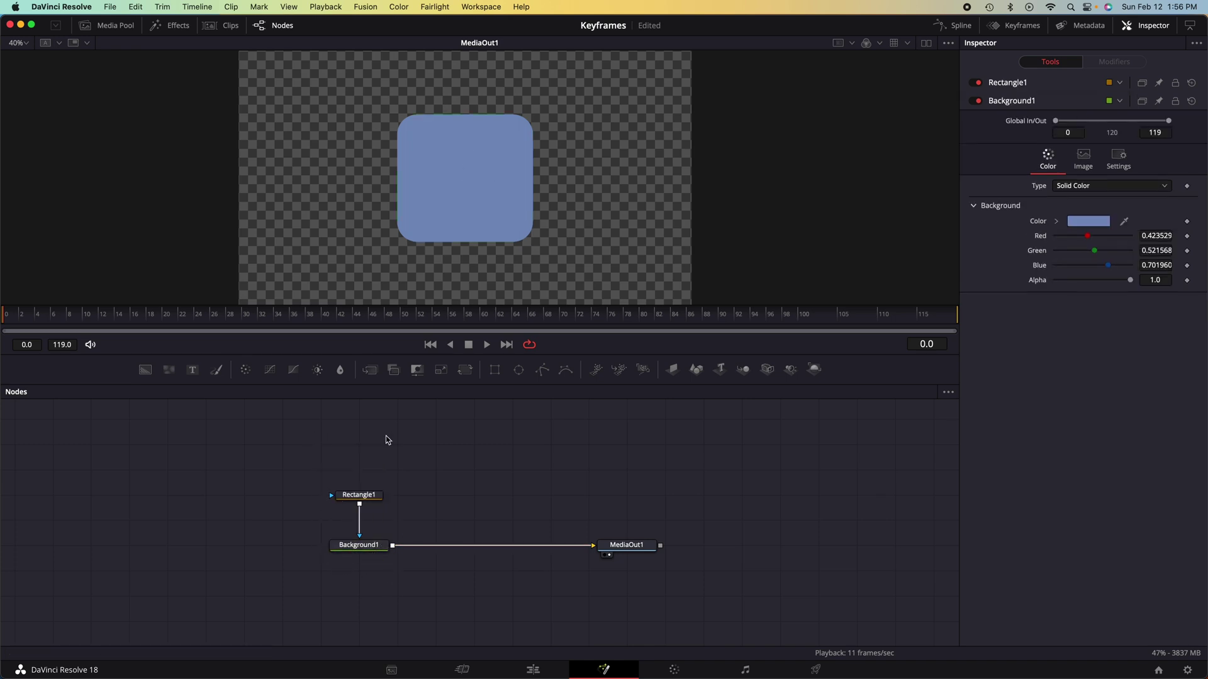
pyautogui.moveTo(113, 458); pyautogui.dragTo(412, 574)
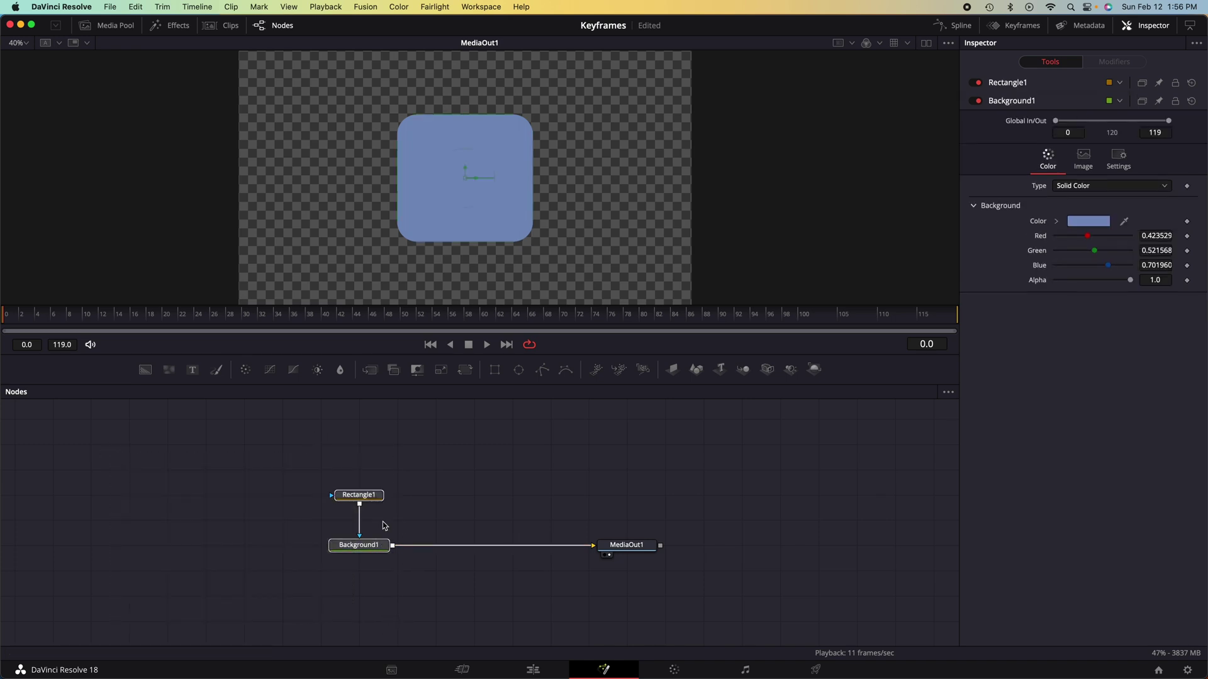
pyautogui.click(425, 498)
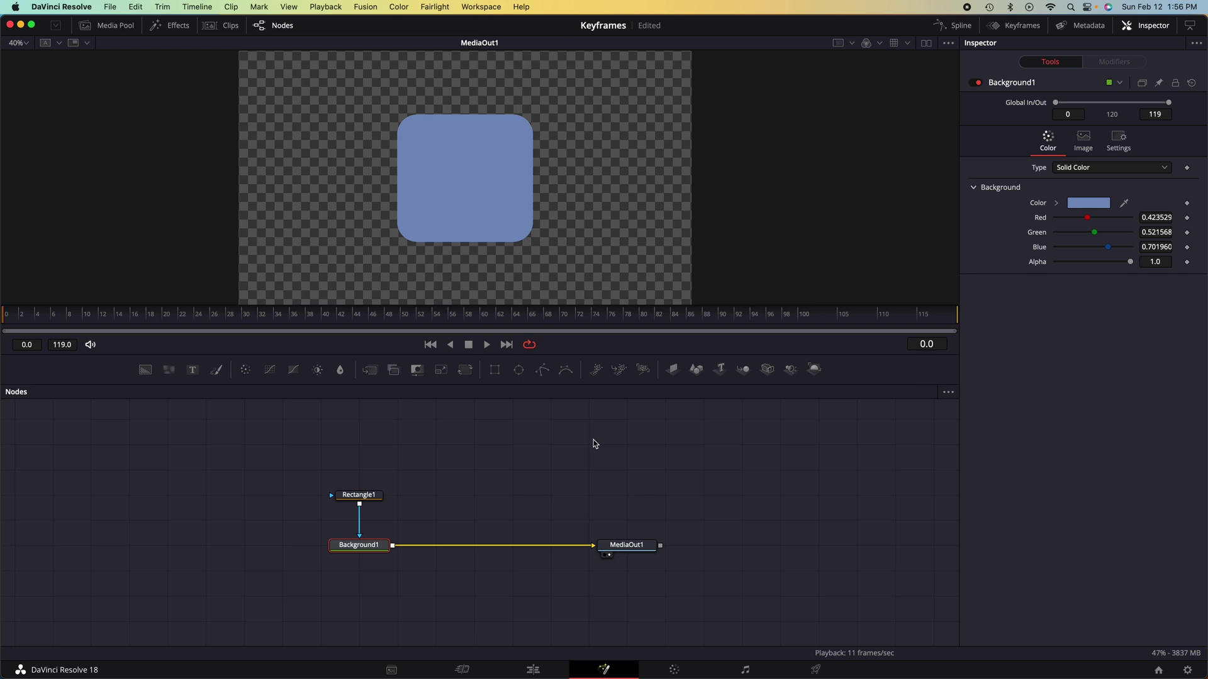
# Insert a Transform node between Background1 and MediaOut1 and space it out from Background1.
pyautogui.hotkey('shift', 'space')
pyautogui.write('xf')
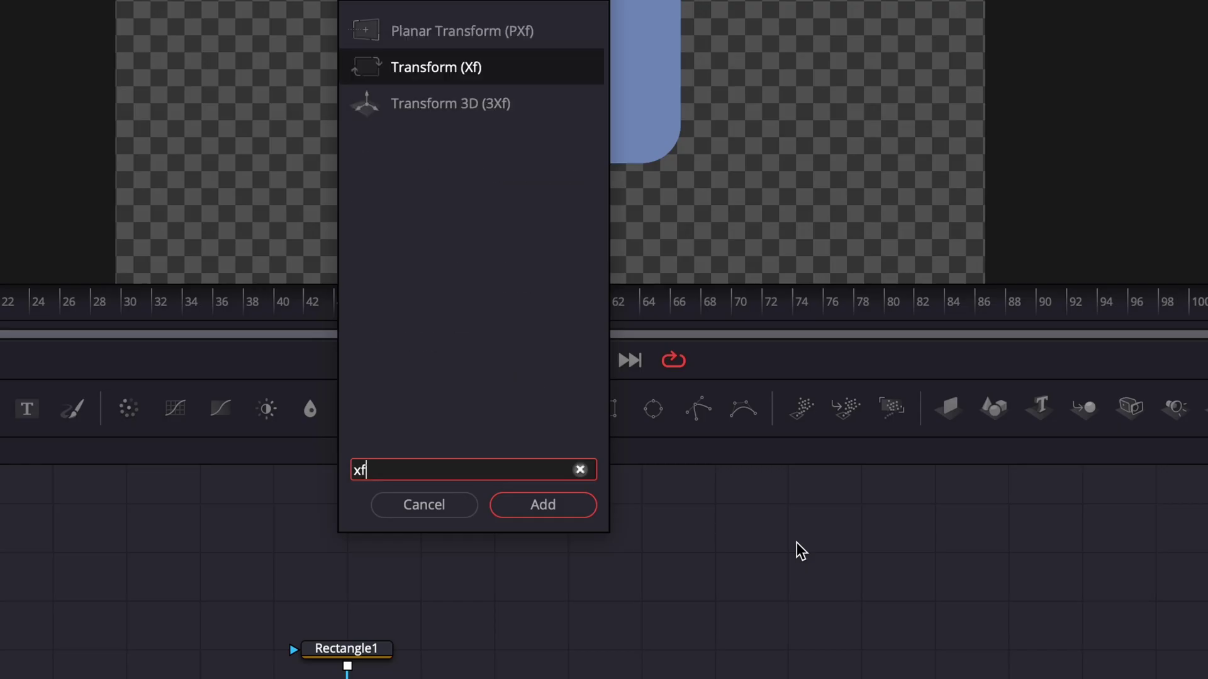
pyautogui.press('Return')
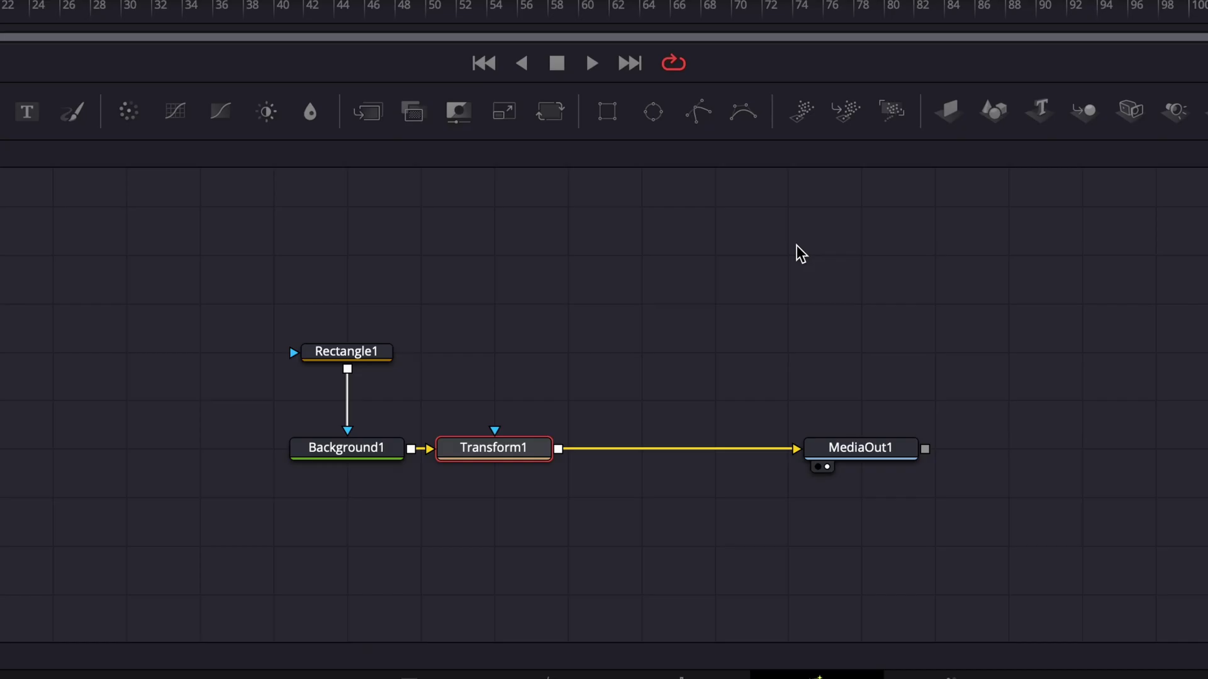
pyautogui.moveTo(545, 449); pyautogui.dragTo(616, 453)
pyautogui.click(351, 455)
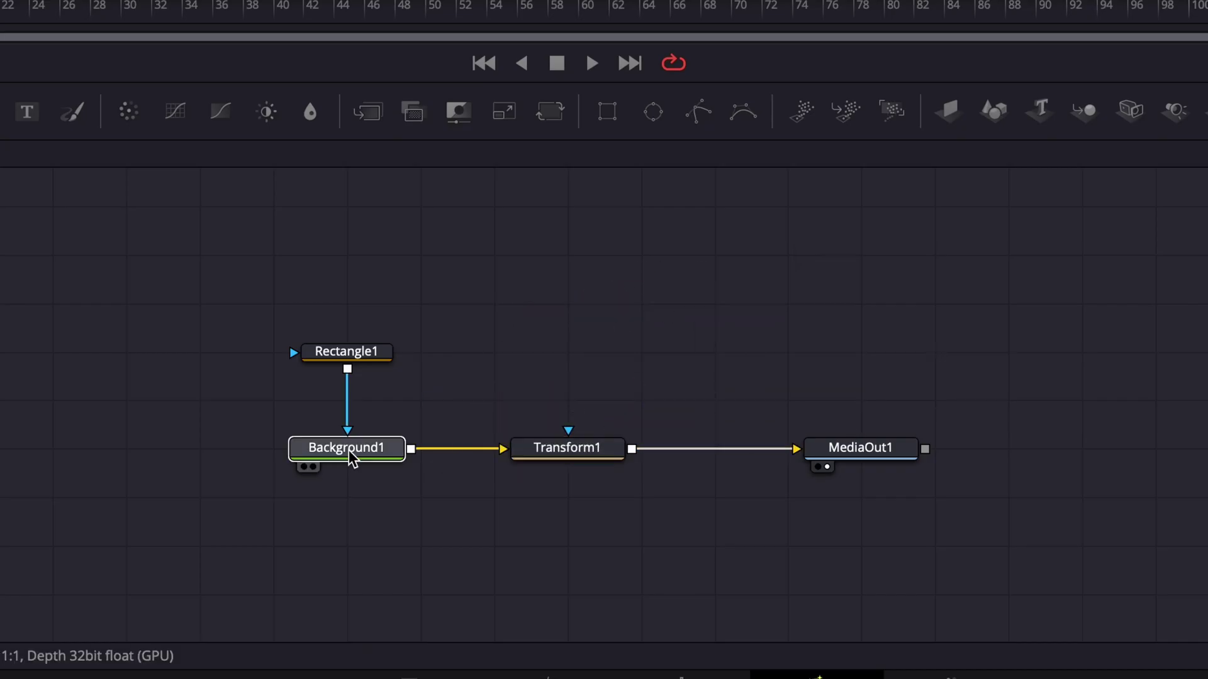
pyautogui.click(577, 459)
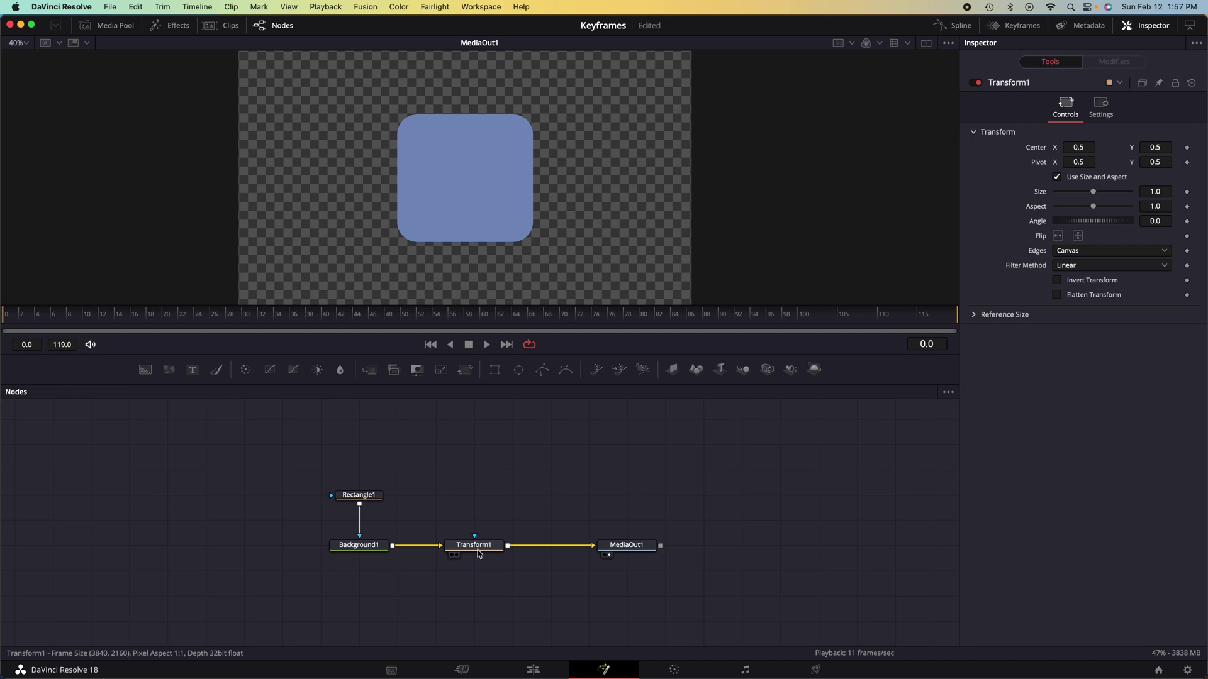
# Pull Transform1 out of the node chain and reinsert it on the connection between Background1 and MediaOut1.
pyautogui.moveTo(487, 552)
pyautogui.mouseDown()
pyautogui.moveTo(436, 499)
pyautogui.moveTo(447, 575)
pyautogui.moveTo(494, 537)
pyautogui.mouseUp()
pyautogui.hotkey('shift', 'space')
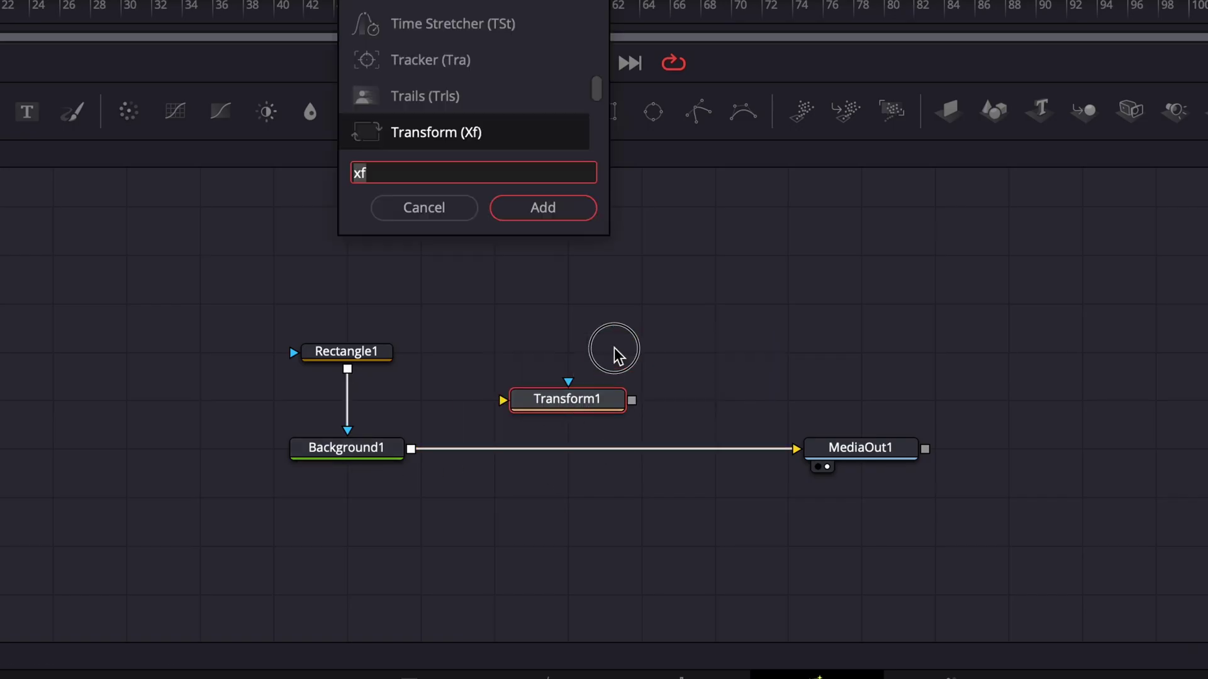
pyautogui.click(451, 216)
pyautogui.moveTo(541, 409); pyautogui.dragTo(645, 312)
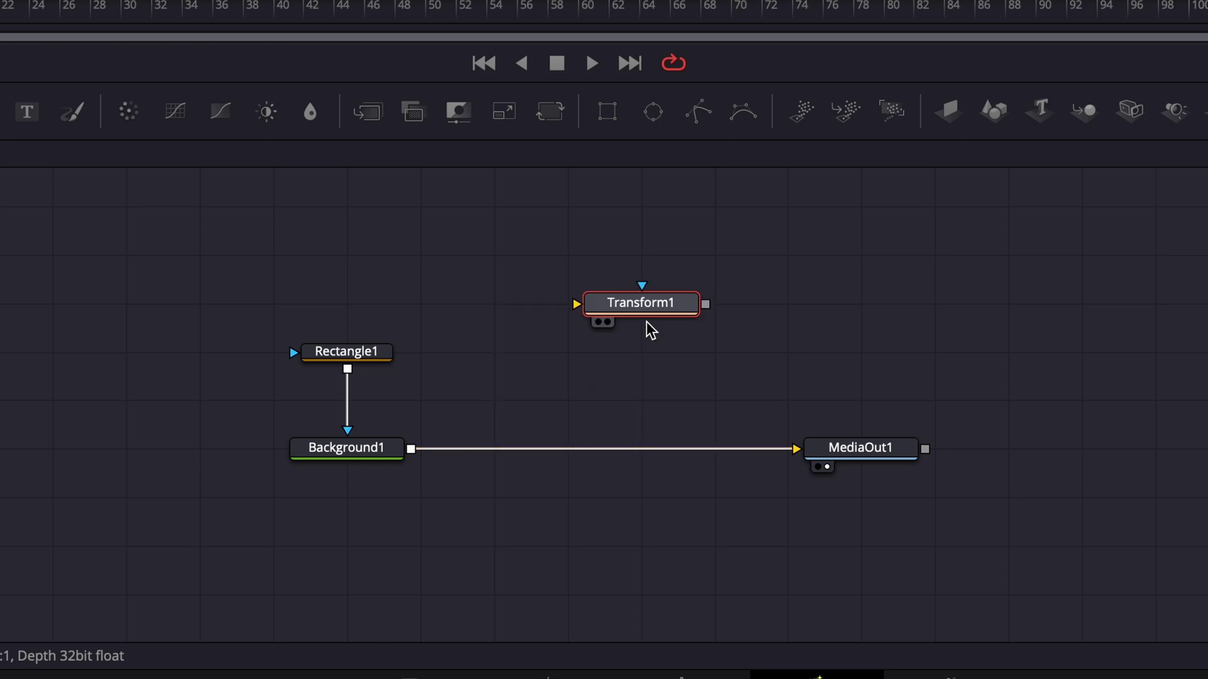
pyautogui.click(826, 287)
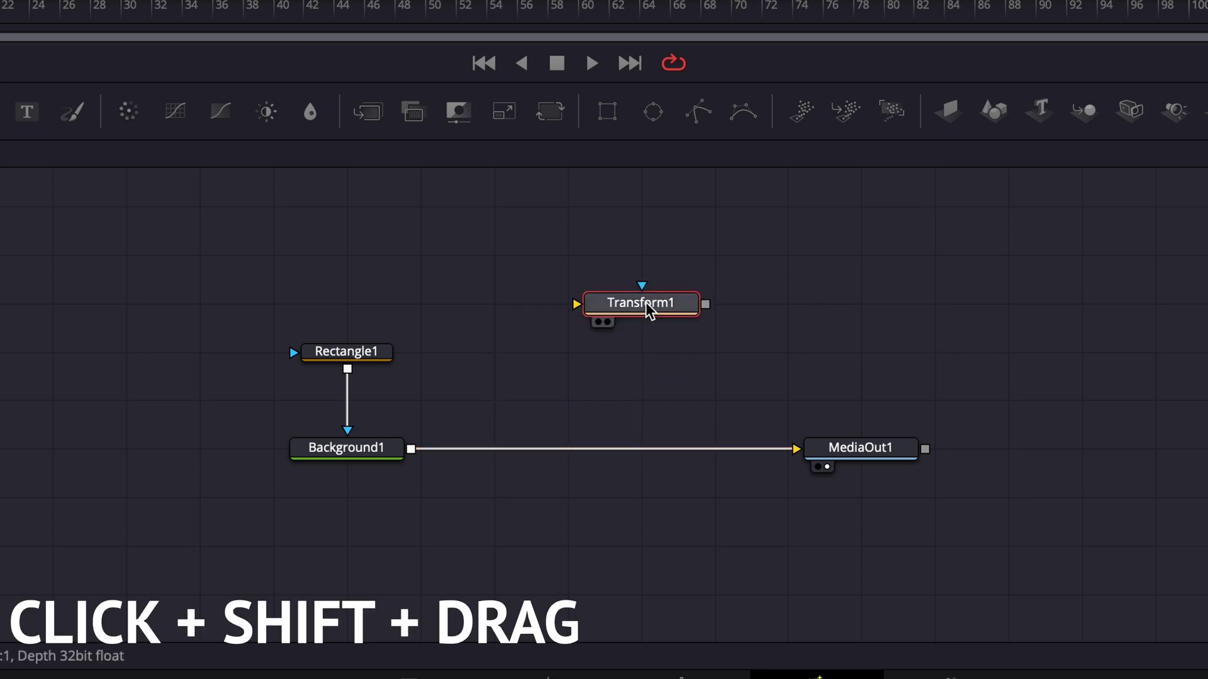
pyautogui.moveTo(648, 308); pyautogui.dragTo(568, 451)
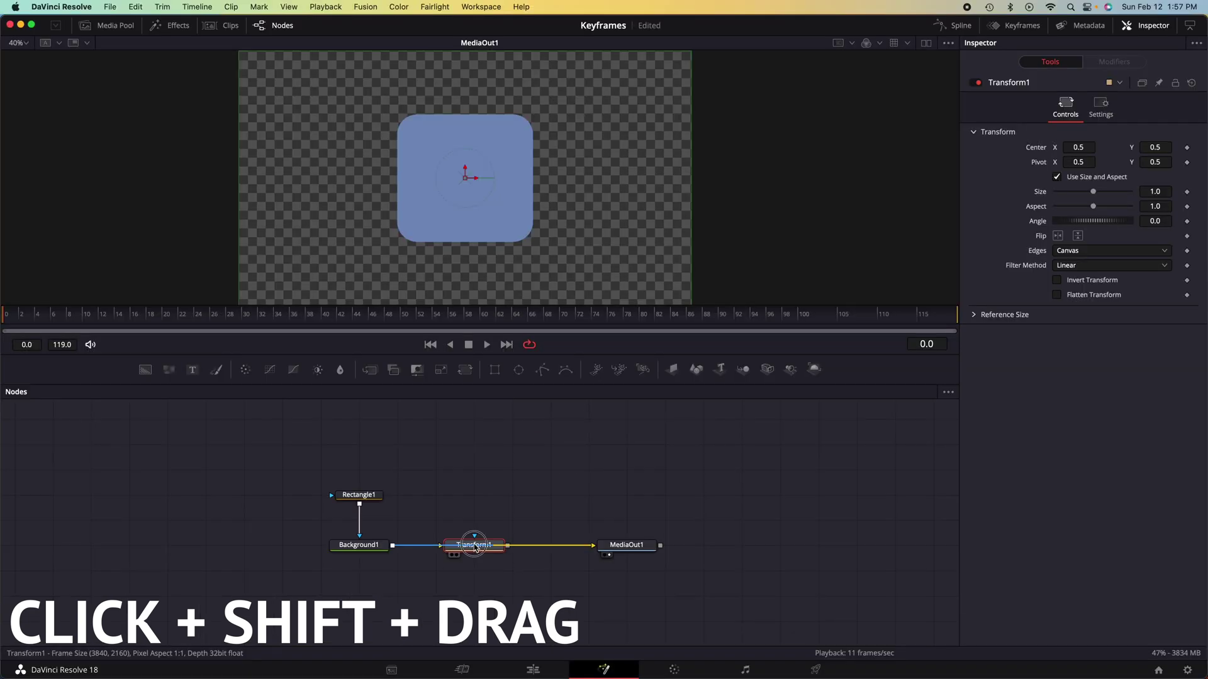
pyautogui.moveTo(475, 547)
pyautogui.mouseDown()
pyautogui.moveTo(536, 525)
pyautogui.moveTo(436, 505)
pyautogui.moveTo(493, 540)
pyautogui.mouseUp()
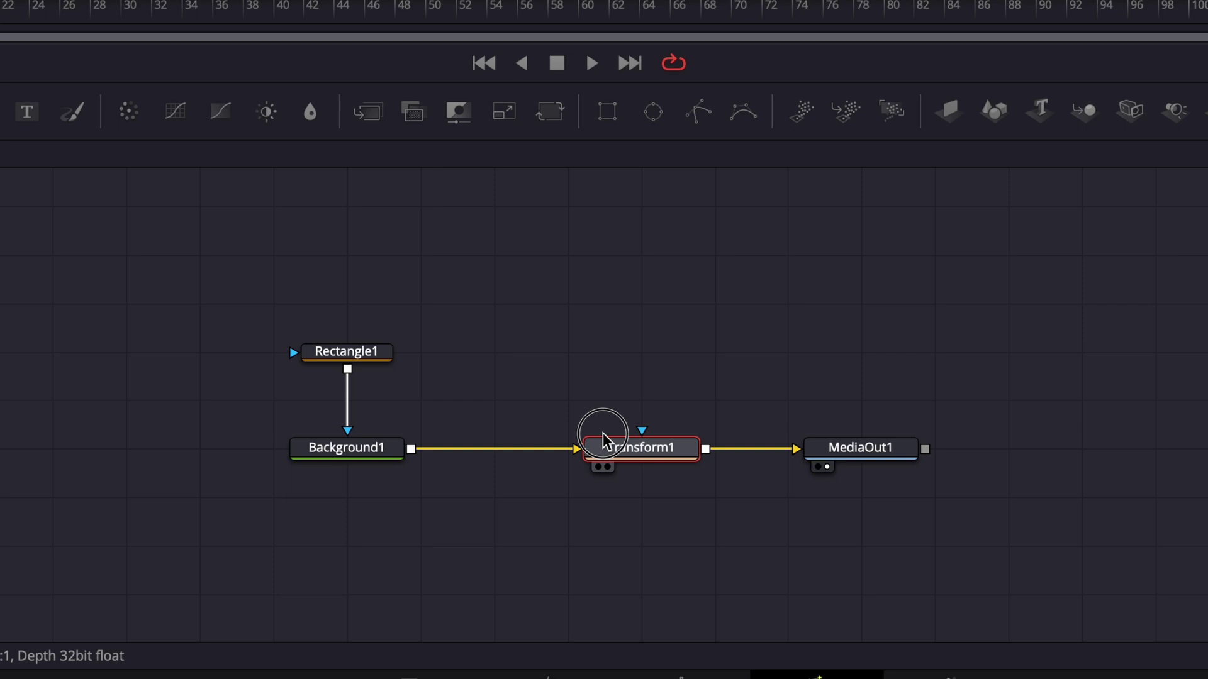
pyautogui.moveTo(602, 434); pyautogui.dragTo(529, 448)
# Stack Rectangle1 and Background1 vertically above Transform1 in the node graph.
pyautogui.moveTo(162, 259); pyautogui.dragTo(584, 359)
pyautogui.click(717, 305)
pyautogui.moveTo(472, 225); pyautogui.dragTo(691, 328)
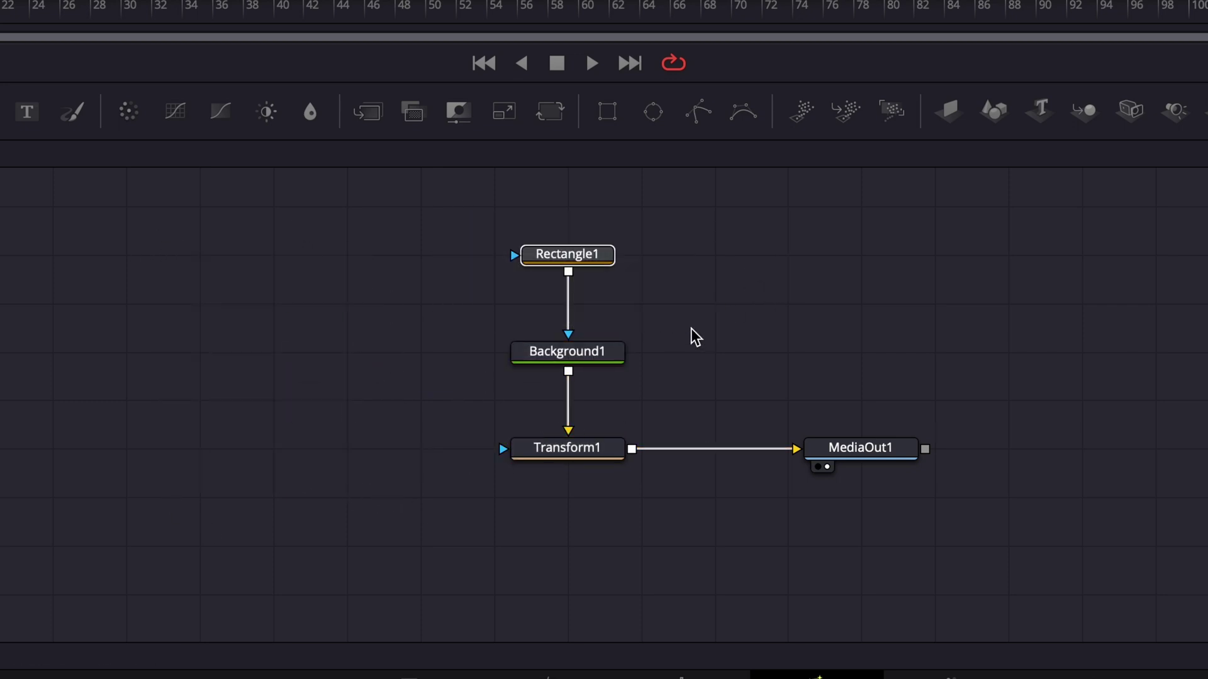
pyautogui.click(766, 334)
# Set the size of Transform1 to 0.7.
pyautogui.click(567, 450)
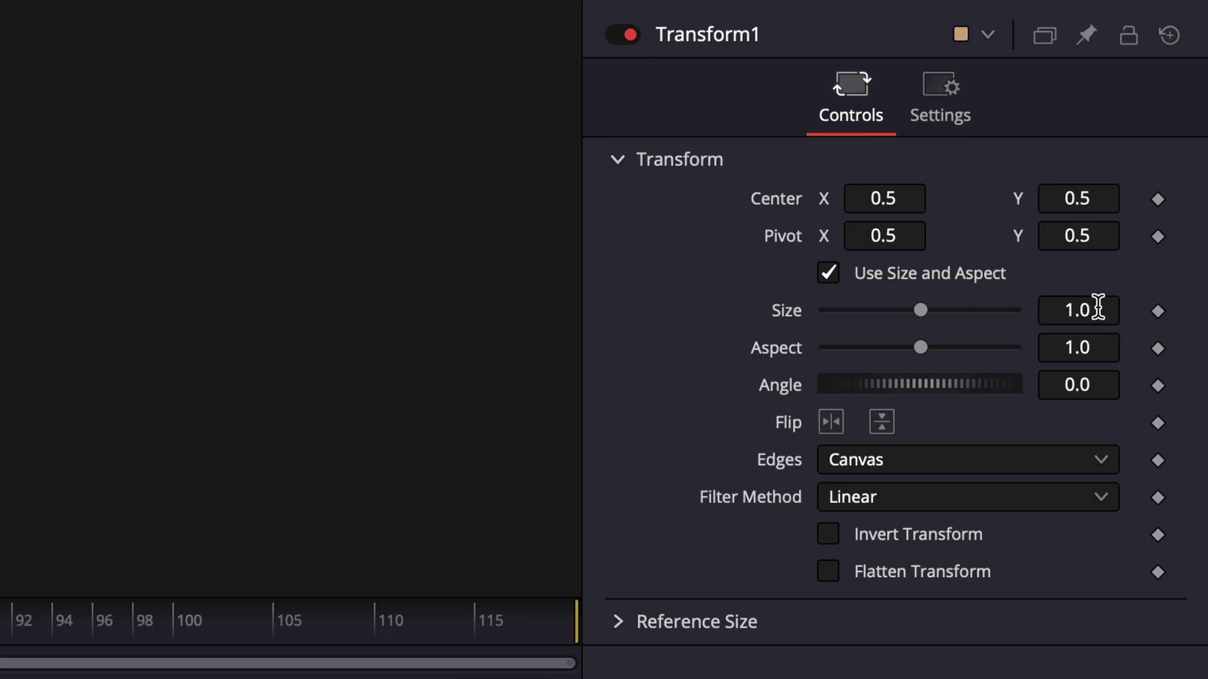
pyautogui.moveTo(1097, 310); pyautogui.dragTo(684, 384)
pyautogui.moveTo(1002, 221)
pyautogui.mouseDown()
pyautogui.moveTo(1041, 232)
pyautogui.moveTo(989, 240)
pyautogui.mouseUp()
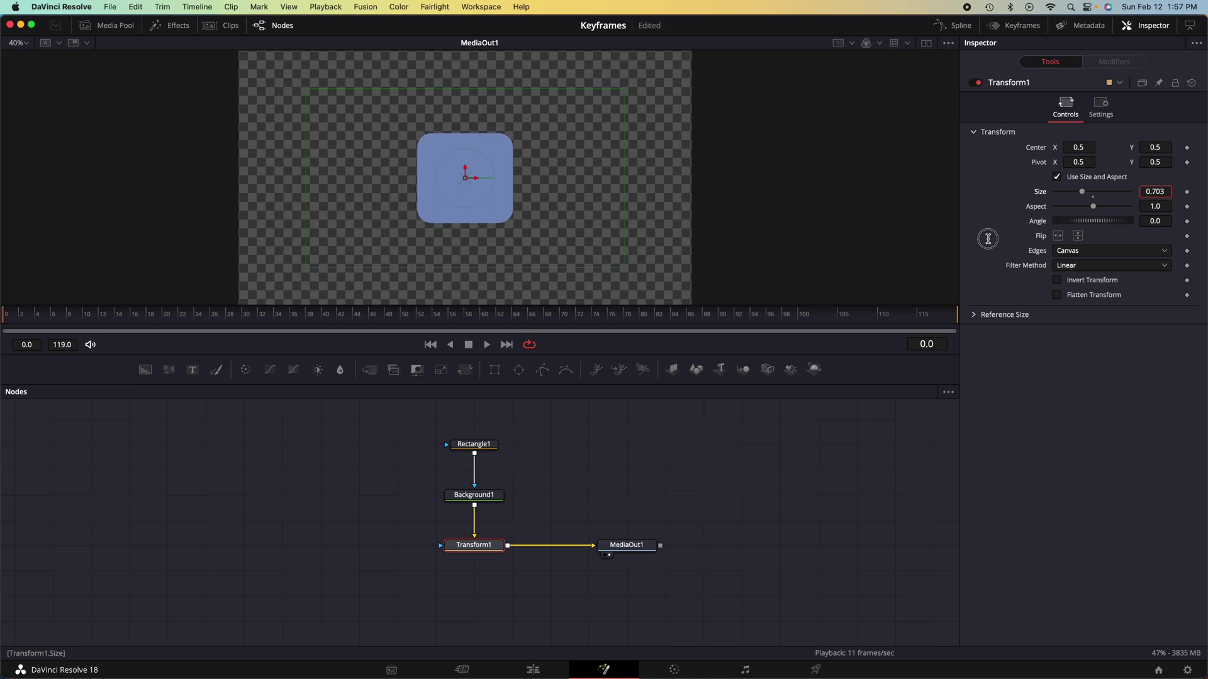
pyautogui.scroll(-2, 613, 186)
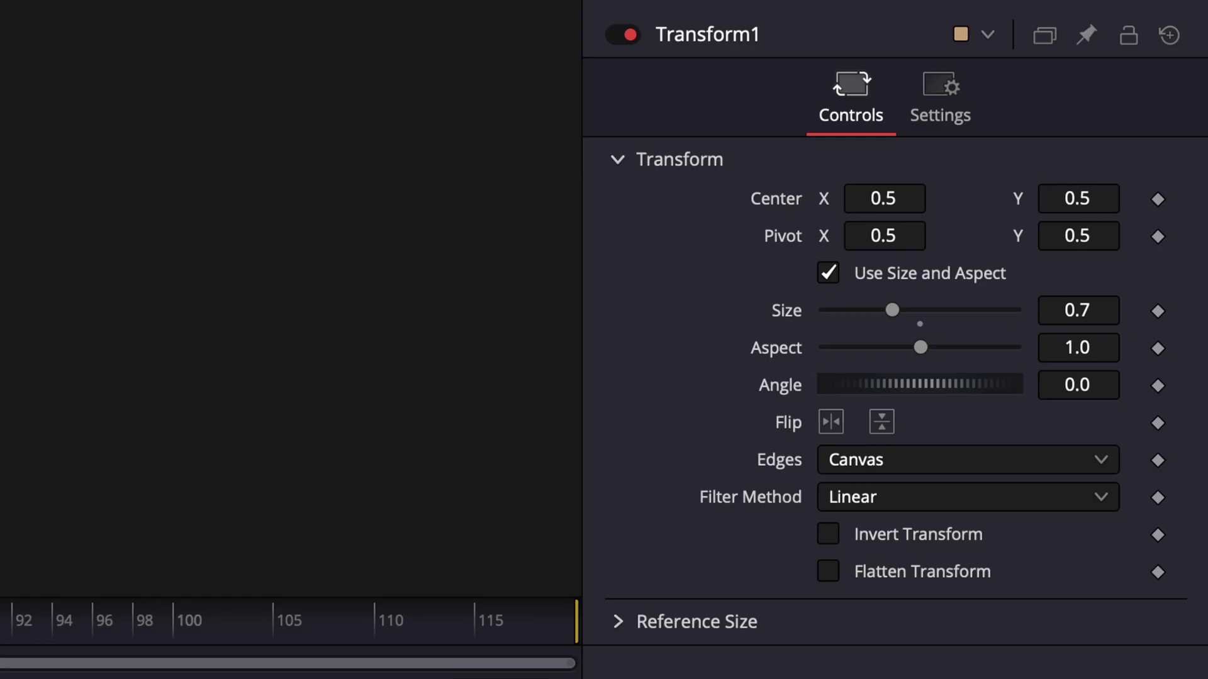
# Try rotating the square with Transform1's angle at about 18.3, and undo the rotation.
pyautogui.moveTo(970, 390)
pyautogui.mouseDown()
pyautogui.moveTo(911, 393)
pyautogui.moveTo(964, 384)
pyautogui.mouseUp()
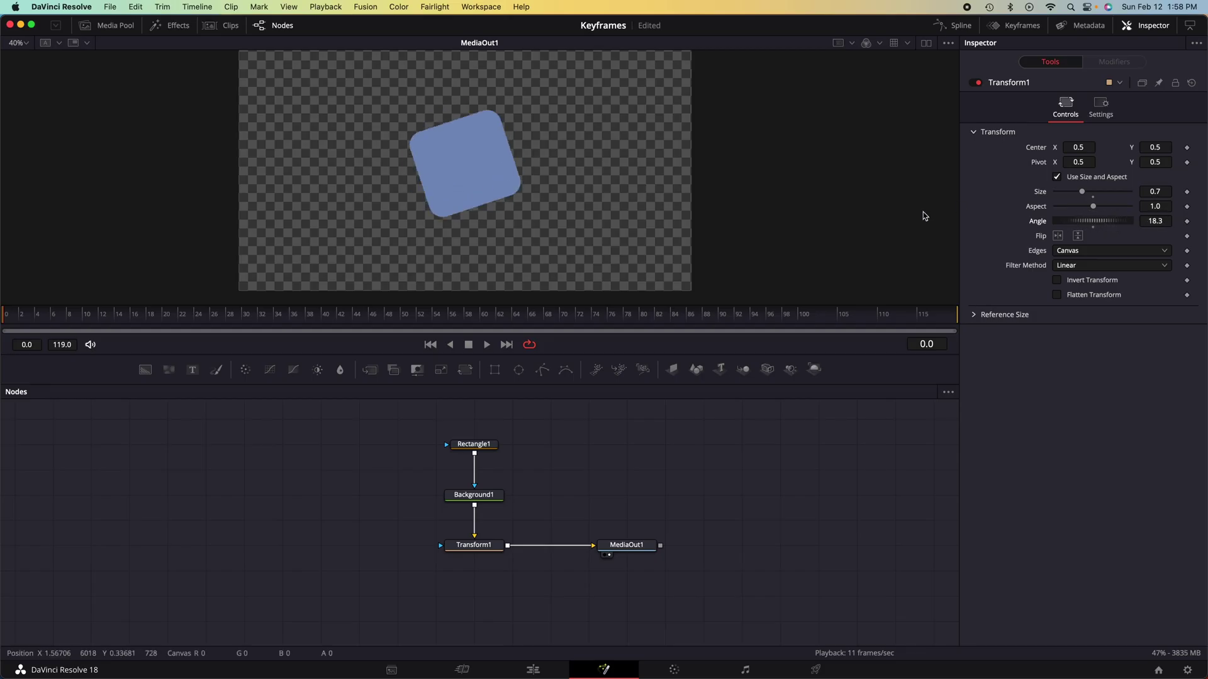
pyautogui.press('super+z')
# Try lowering the square with Transform1's center Y, and bring it back to 0.5.
pyautogui.moveTo(1155, 146); pyautogui.dragTo(1084, 156)
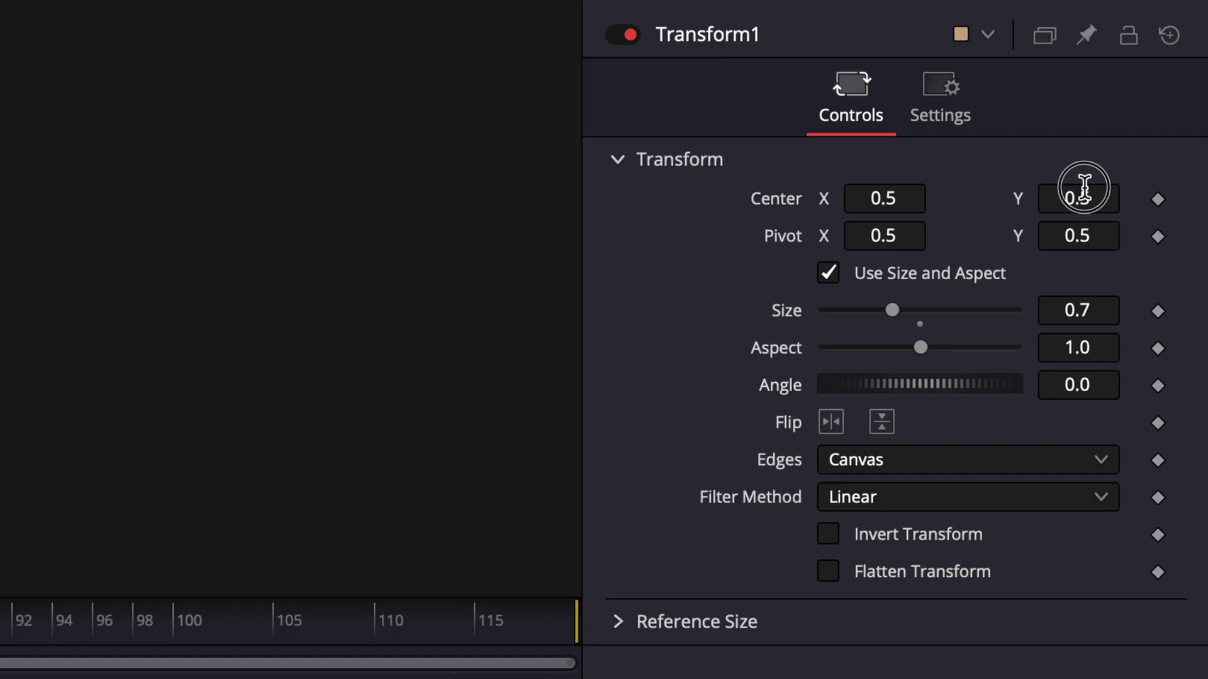
pyautogui.moveTo(898, 223); pyautogui.dragTo(0, 471)
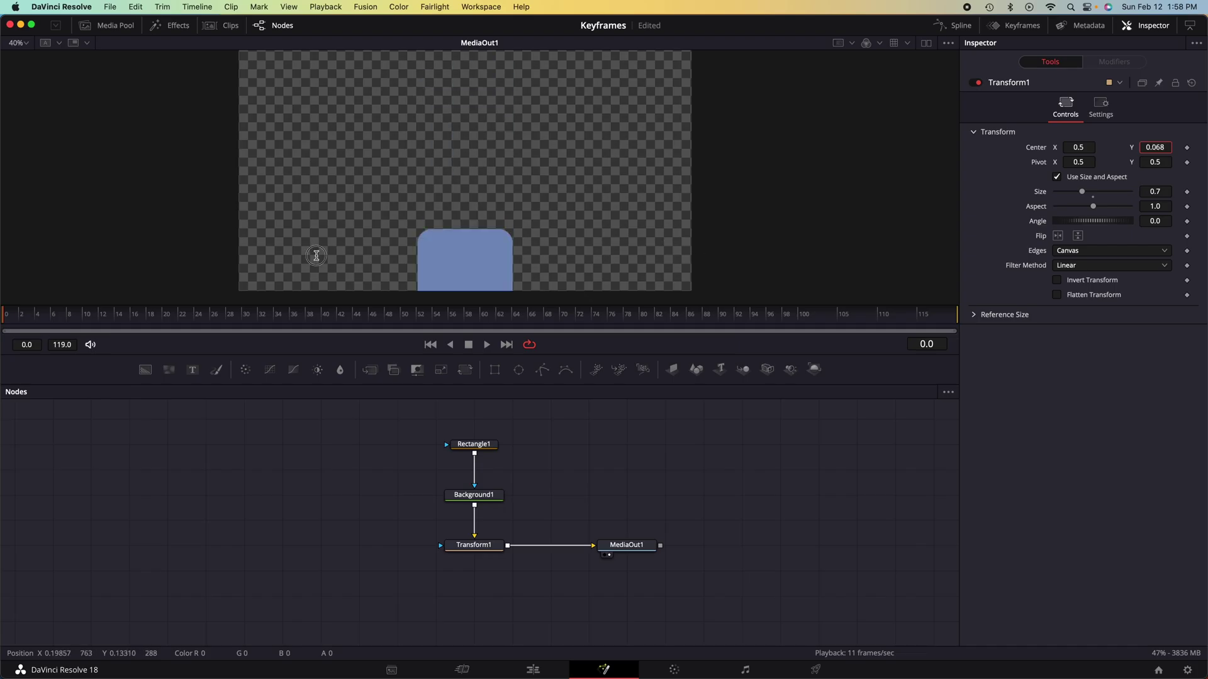
pyautogui.moveTo(316, 256); pyautogui.dragTo(1163, 136)
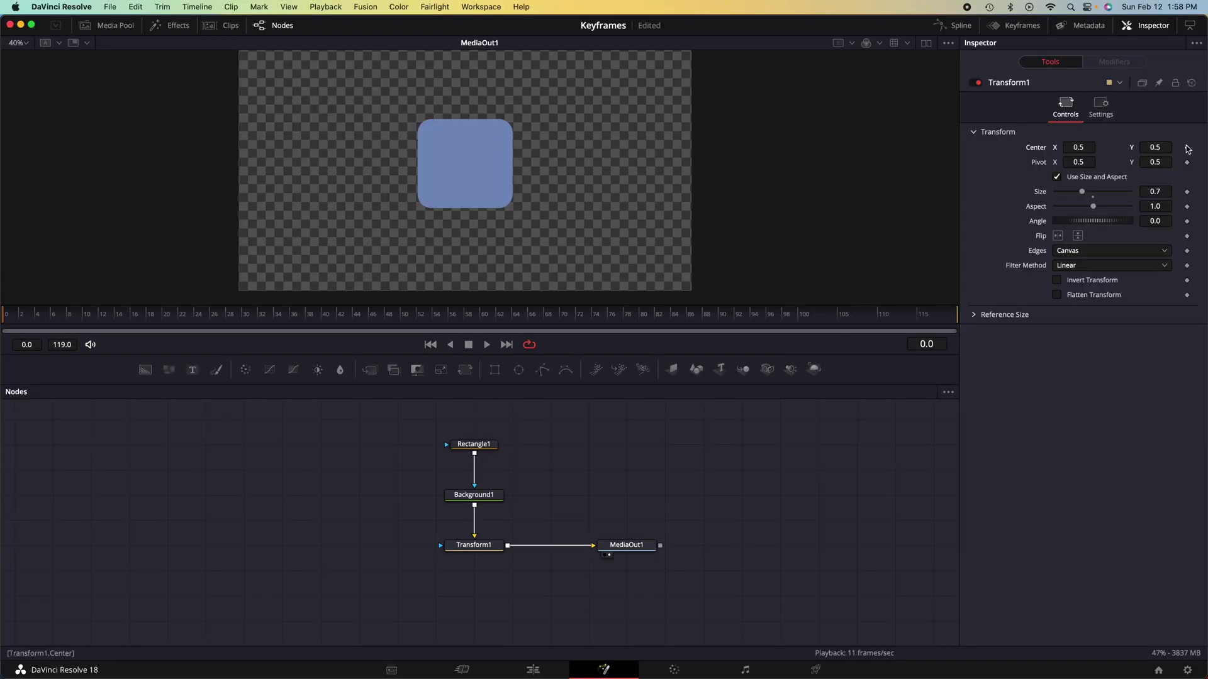
# Keyframe Transform1's center at frame 0 with the square moved below the canvas, at Y -0.231.
pyautogui.click(1187, 148)
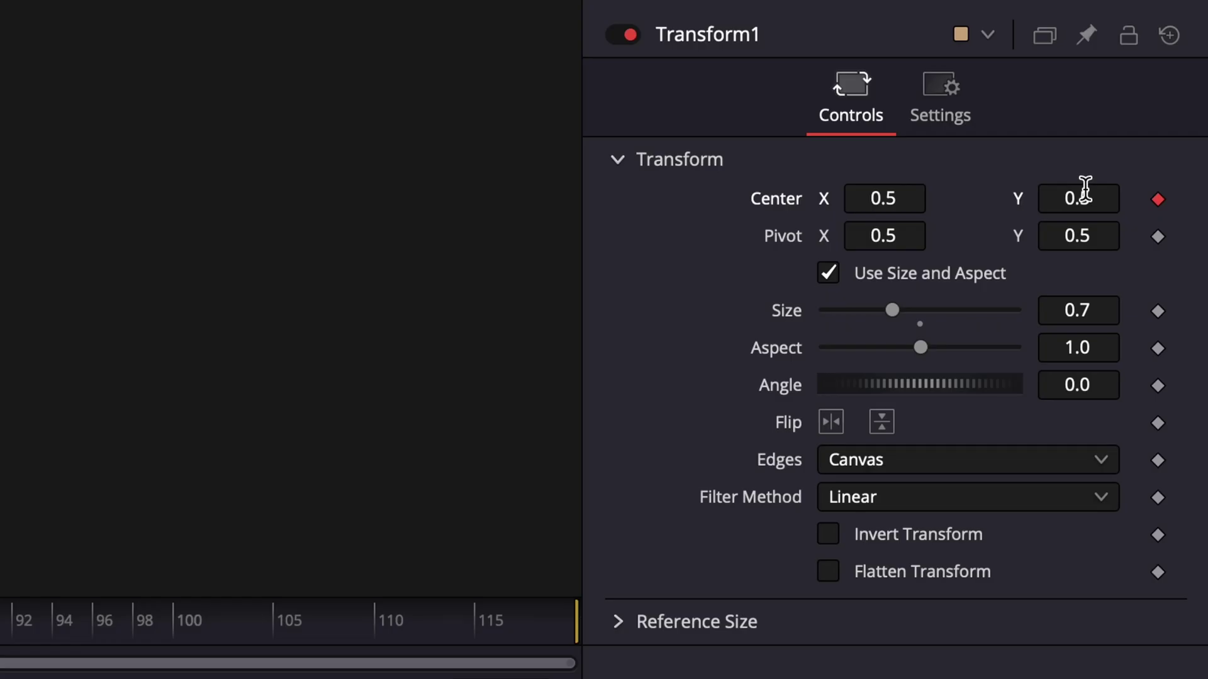
pyautogui.moveTo(1157, 143); pyautogui.dragTo(1192, 147)
pyautogui.click(1159, 199)
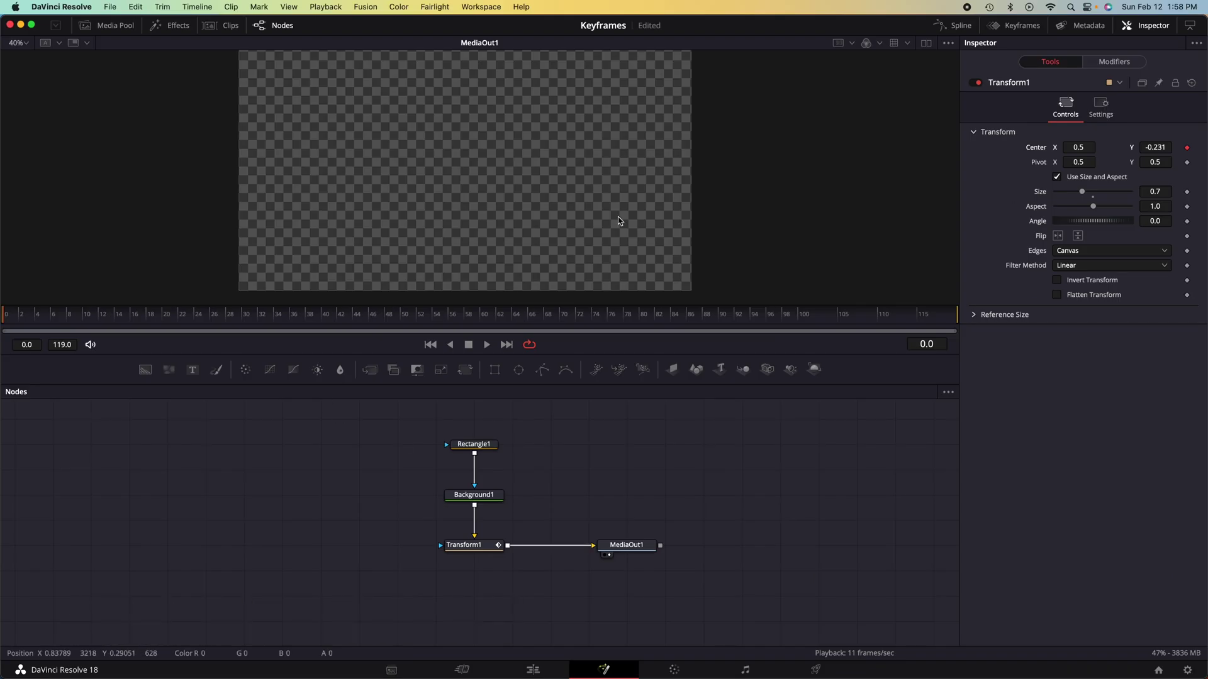
# Advance to frame 35, keyframe Transform1's center Y at 0.5, and play back the upward movement.
pyautogui.press('space')
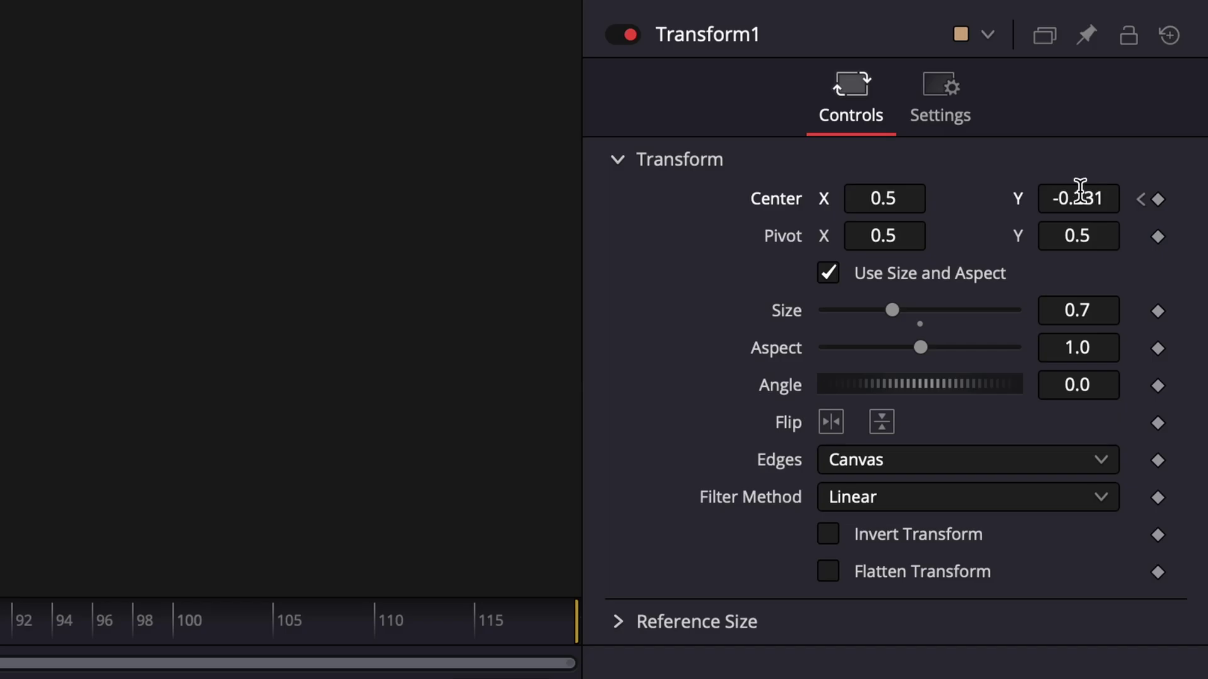
pyautogui.click(1155, 146)
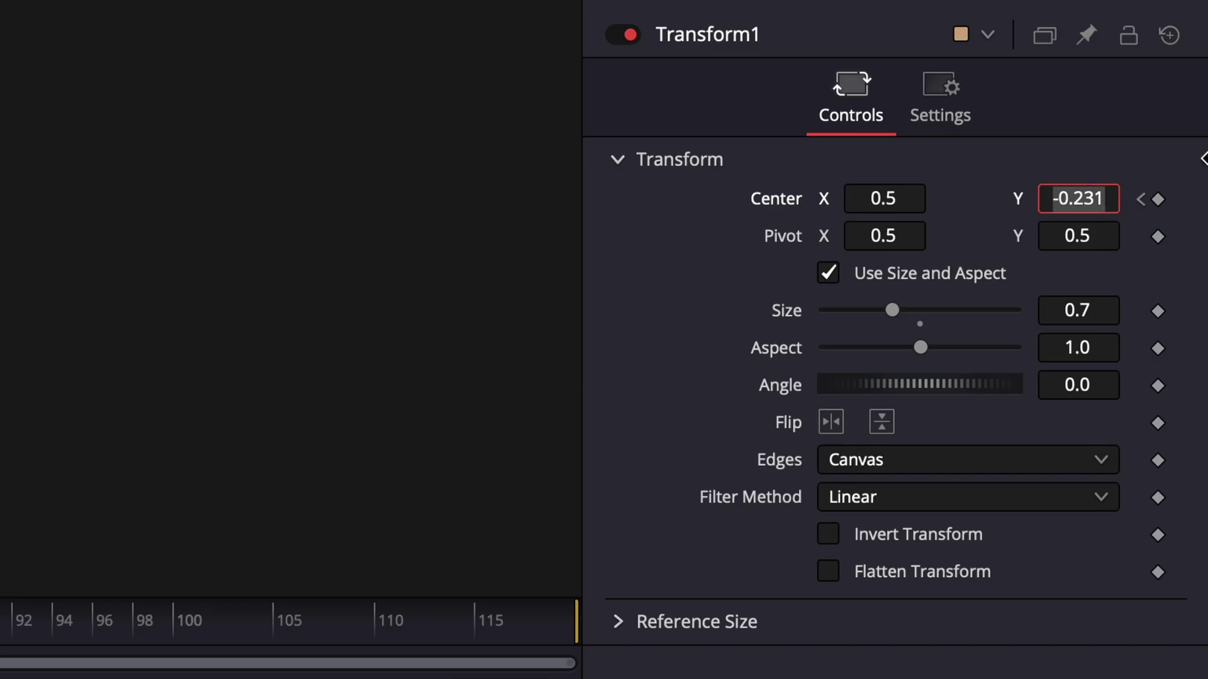
pyautogui.write('0.5')
pyautogui.press('Return')
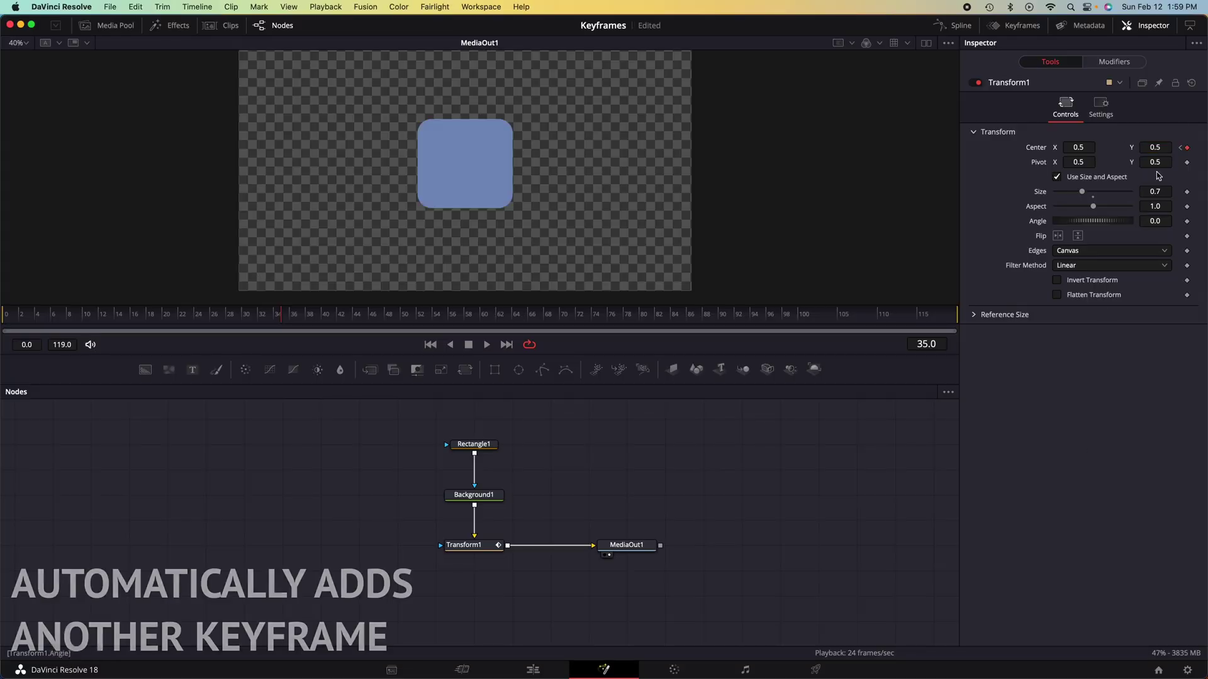
pyautogui.click(1187, 148)
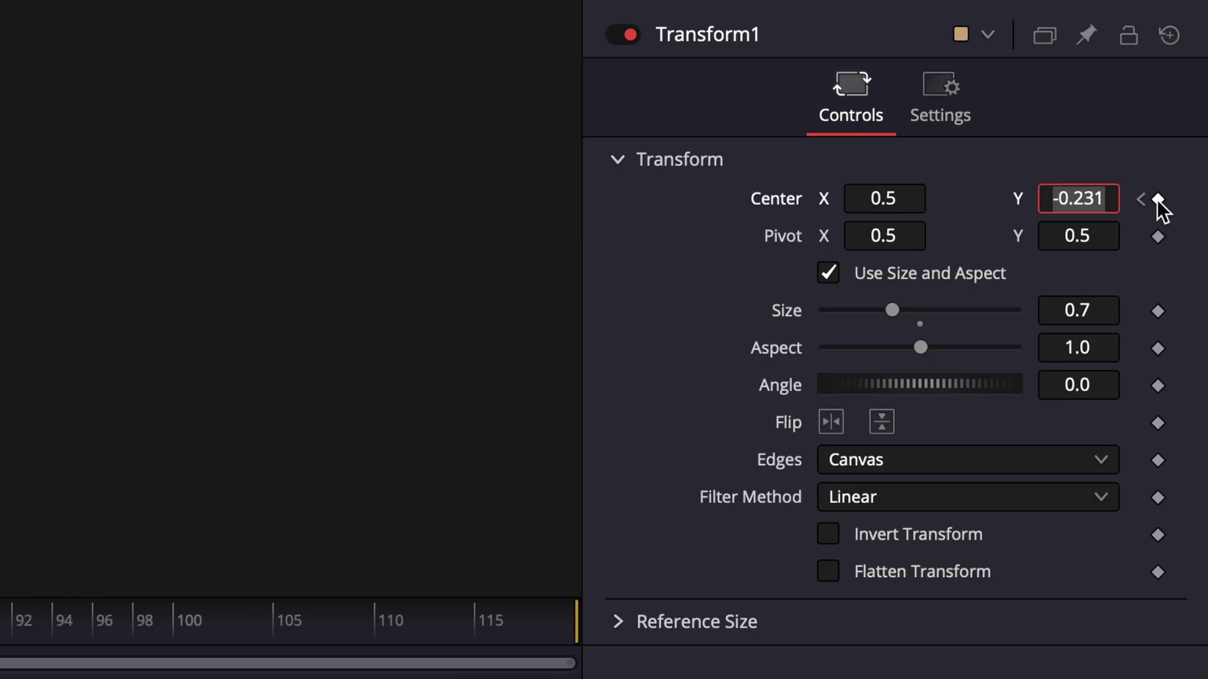
pyautogui.click(1187, 149)
pyautogui.click(1155, 147)
pyautogui.write('0.5')
pyautogui.press('Return')
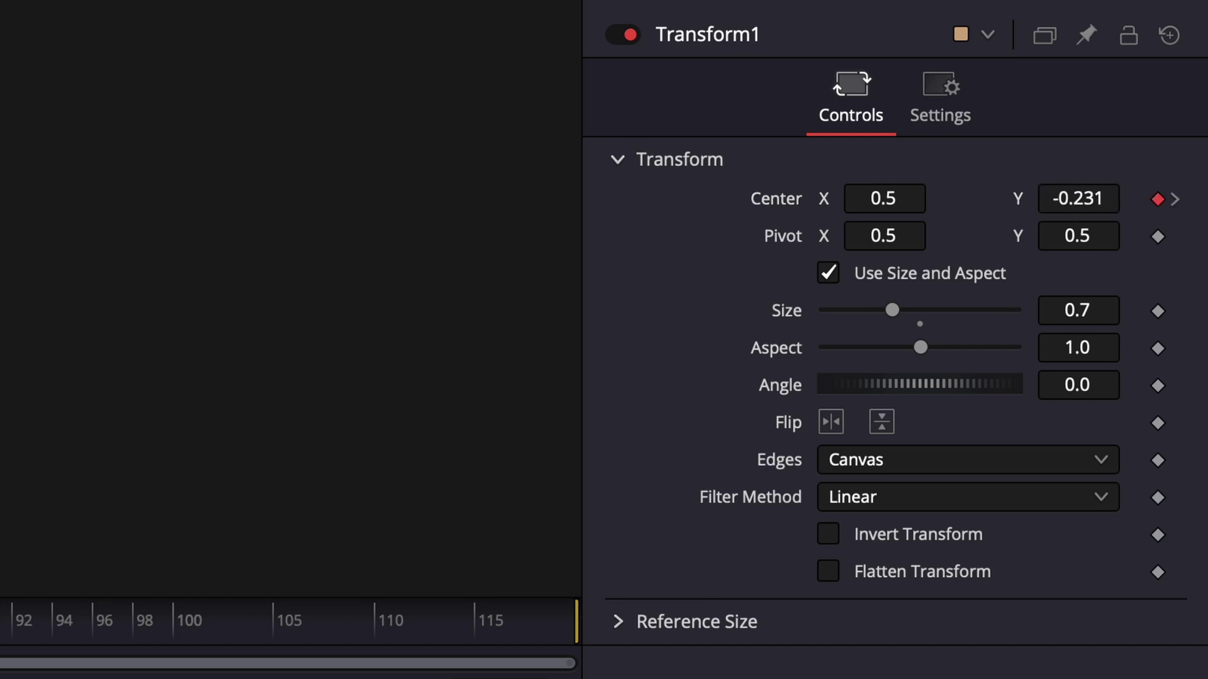
pyautogui.press('space')
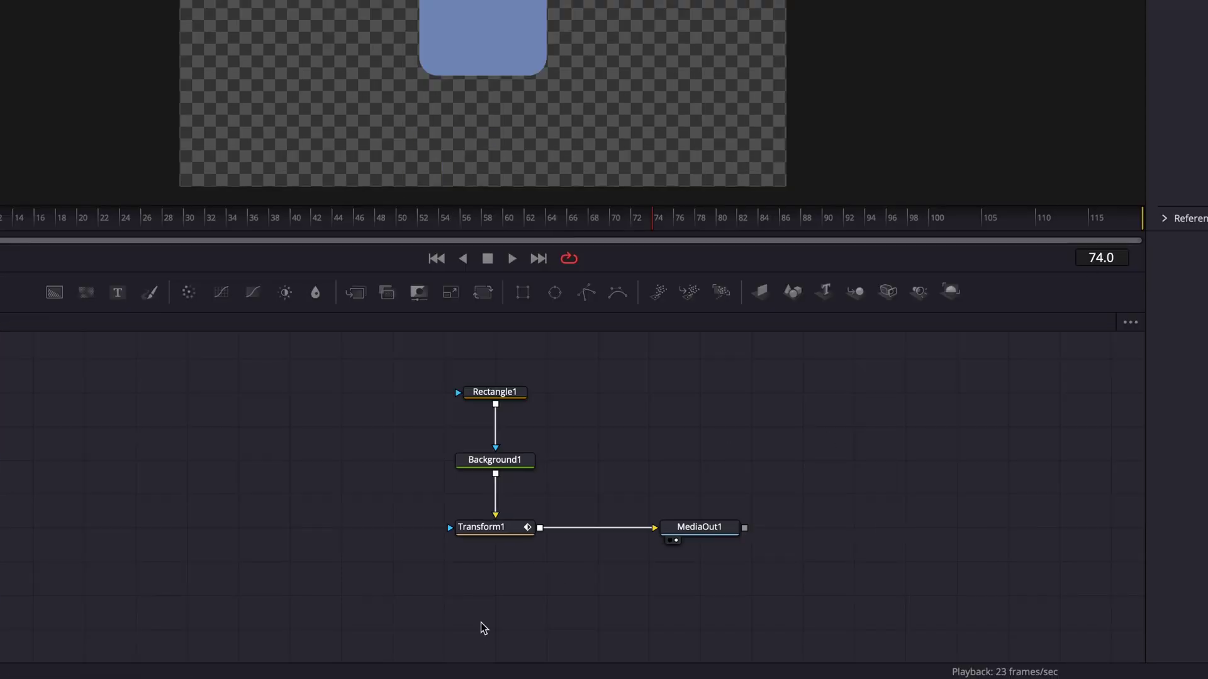
# Select Transform1 and keyframe its angle at 0.0 on frame 35, matching the second center keyframe.
pyautogui.click(491, 547)
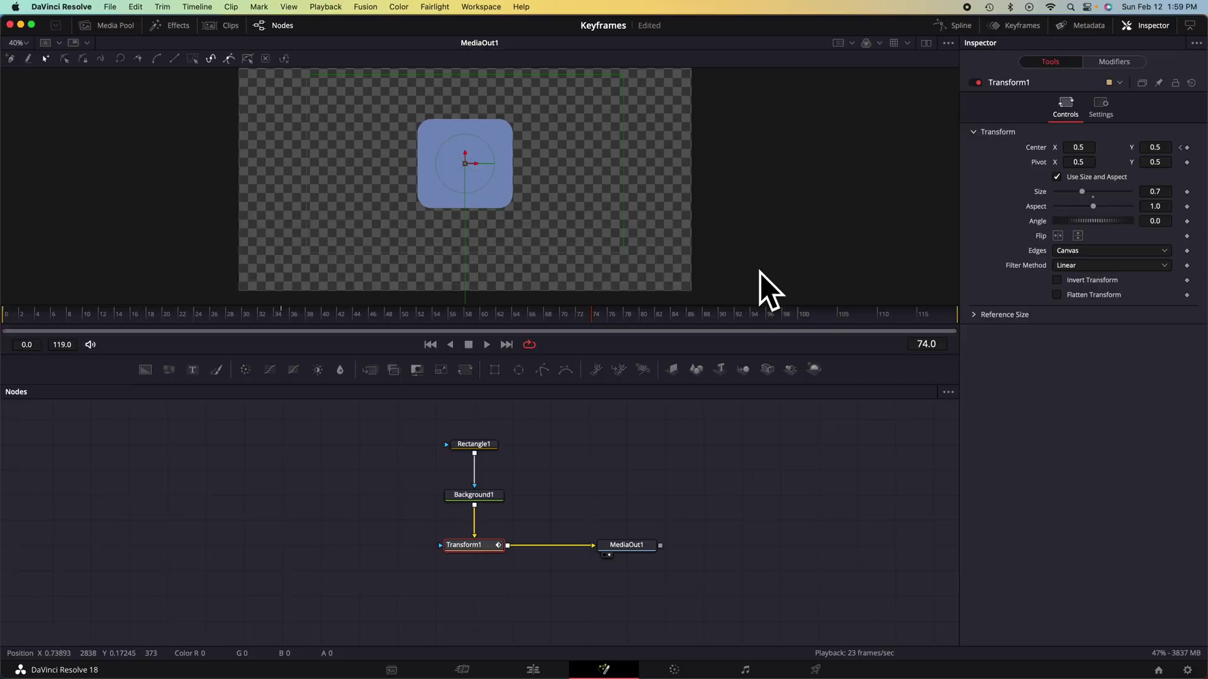
pyautogui.moveTo(165, 308); pyautogui.dragTo(278, 314)
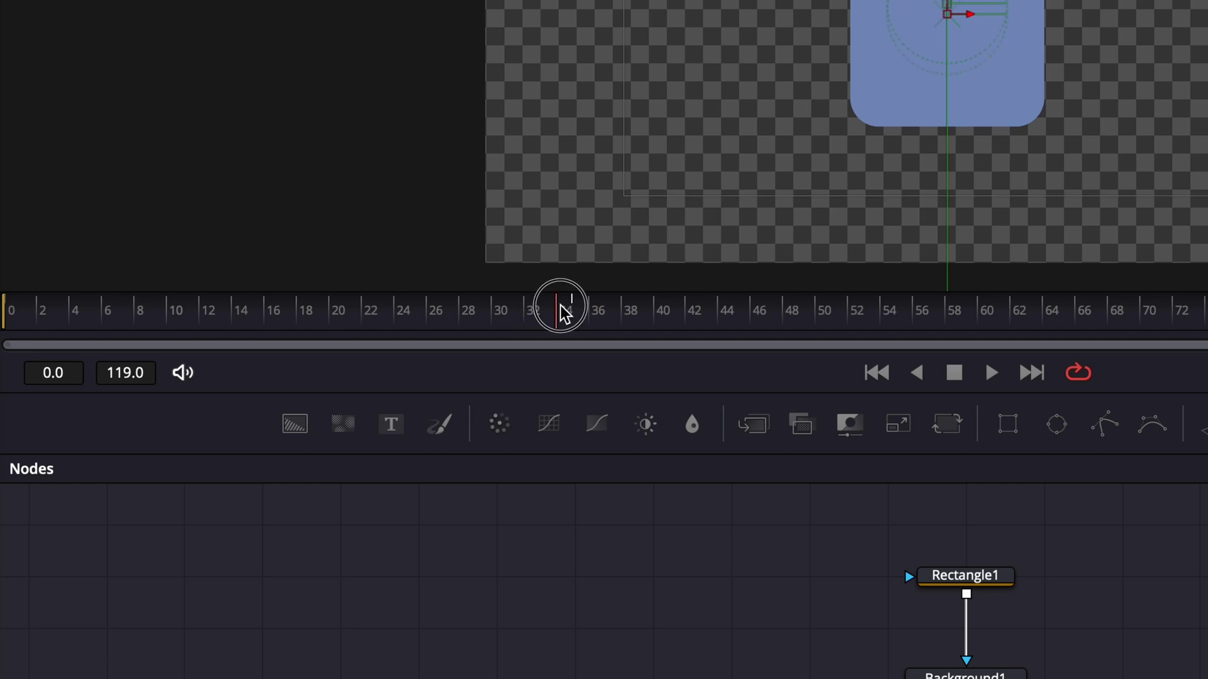
pyautogui.moveTo(564, 313); pyautogui.dragTo(572, 312)
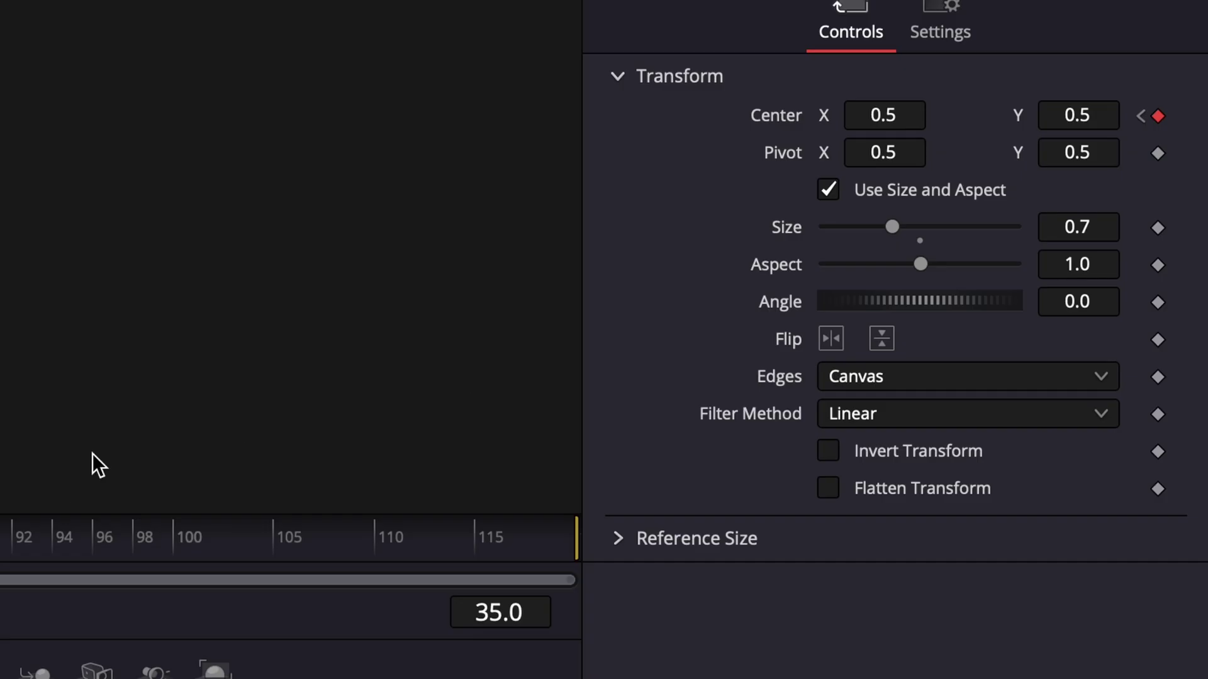
pyautogui.click(1157, 302)
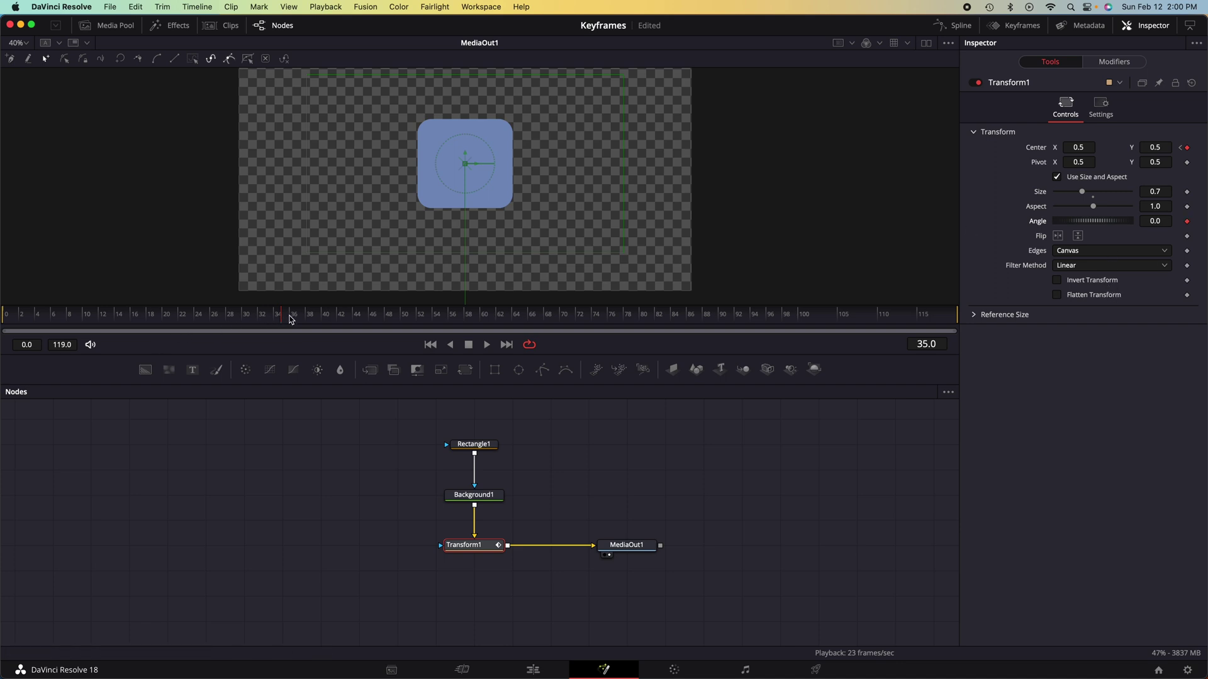
# Set Transform1's angle to about 209 at frame 0 and play back the combined rise and spin.
pyautogui.moveTo(291, 319); pyautogui.dragTo(6, 318)
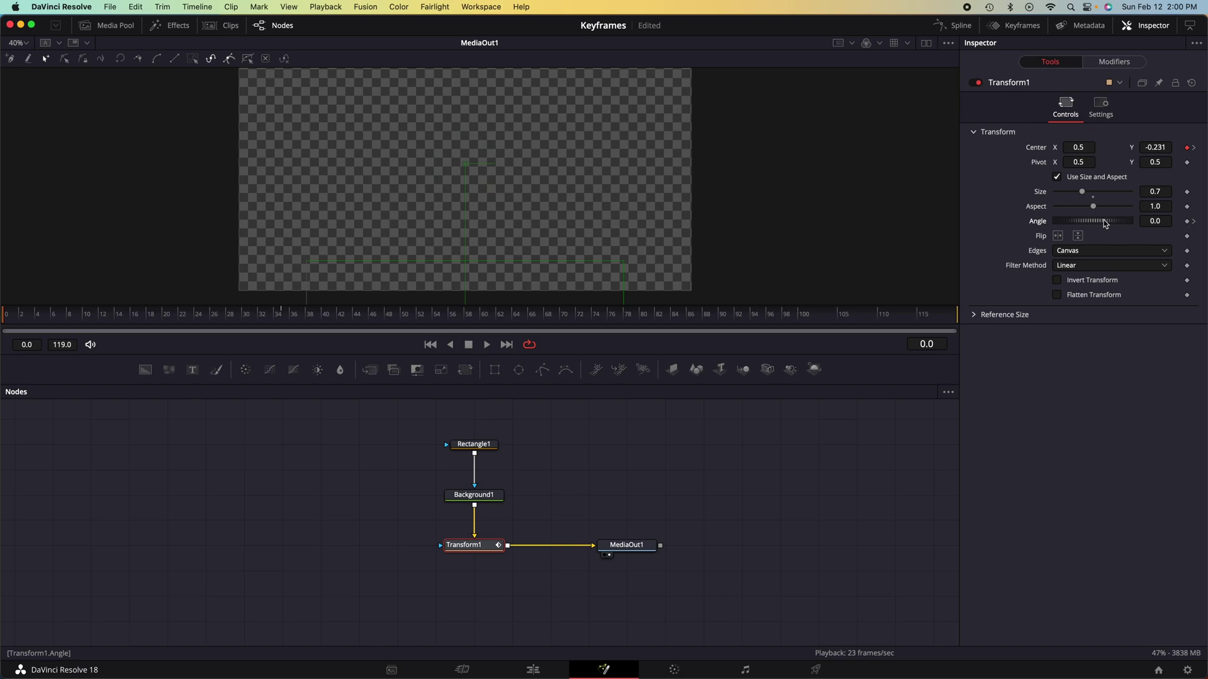
pyautogui.moveTo(1104, 220); pyautogui.dragTo(1069, 223)
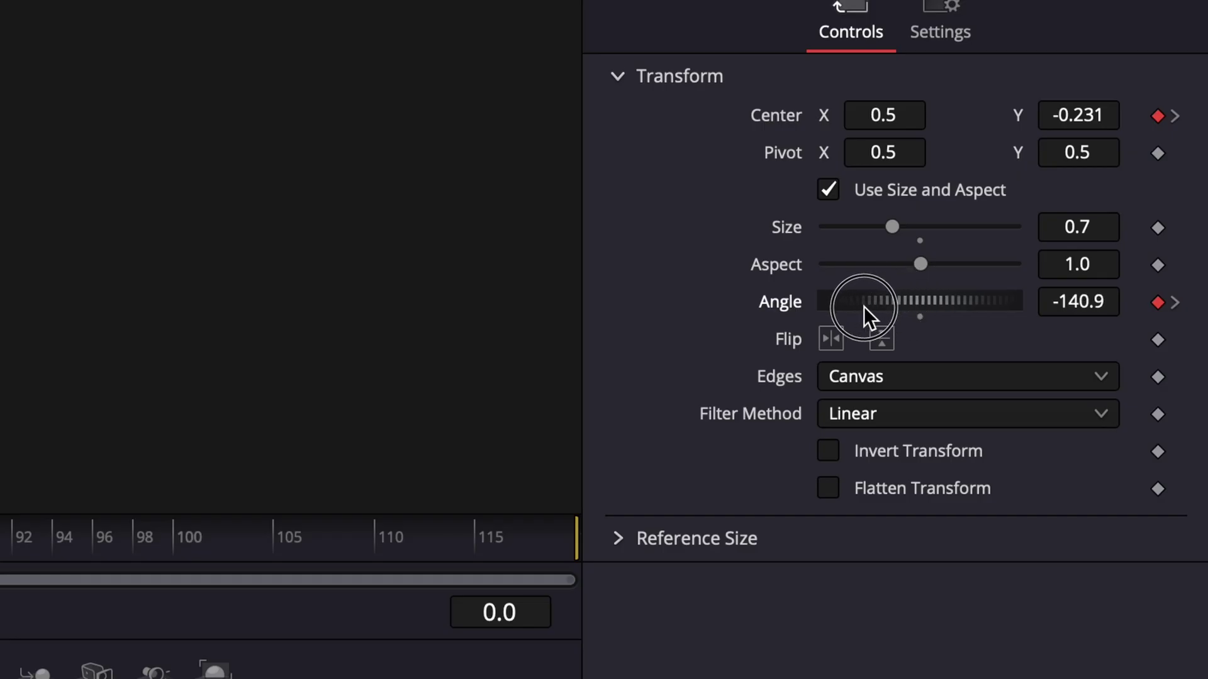
pyautogui.moveTo(863, 307); pyautogui.dragTo(1071, 284)
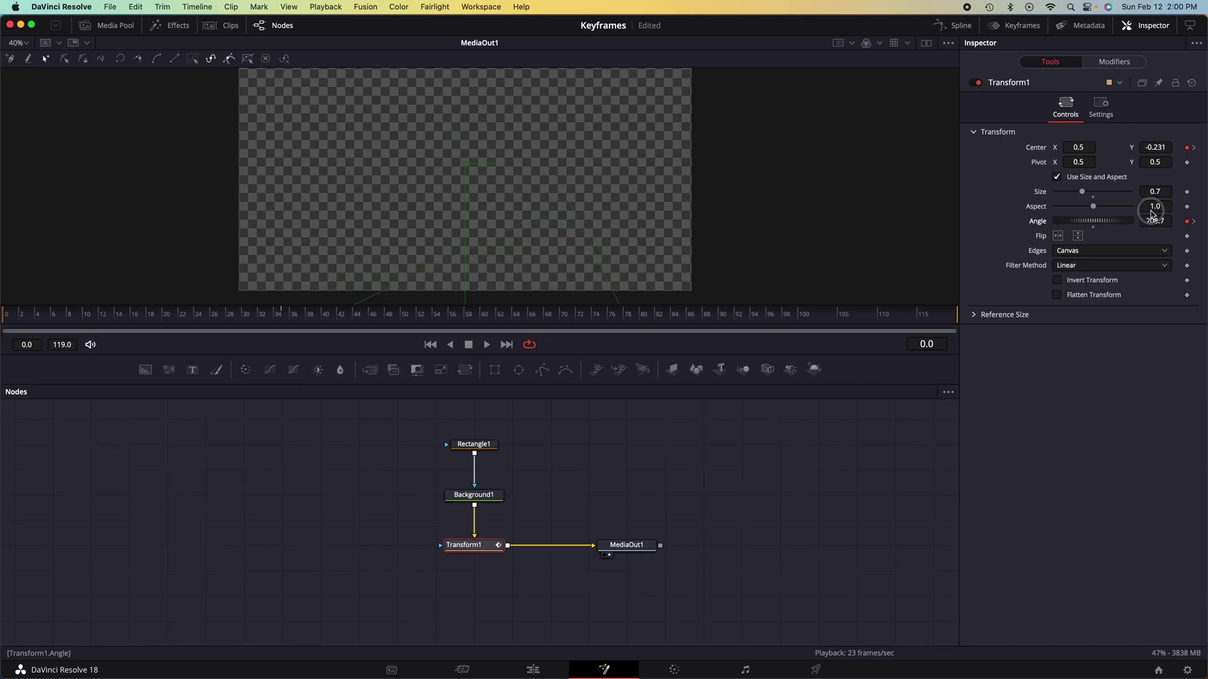
pyautogui.press('space')
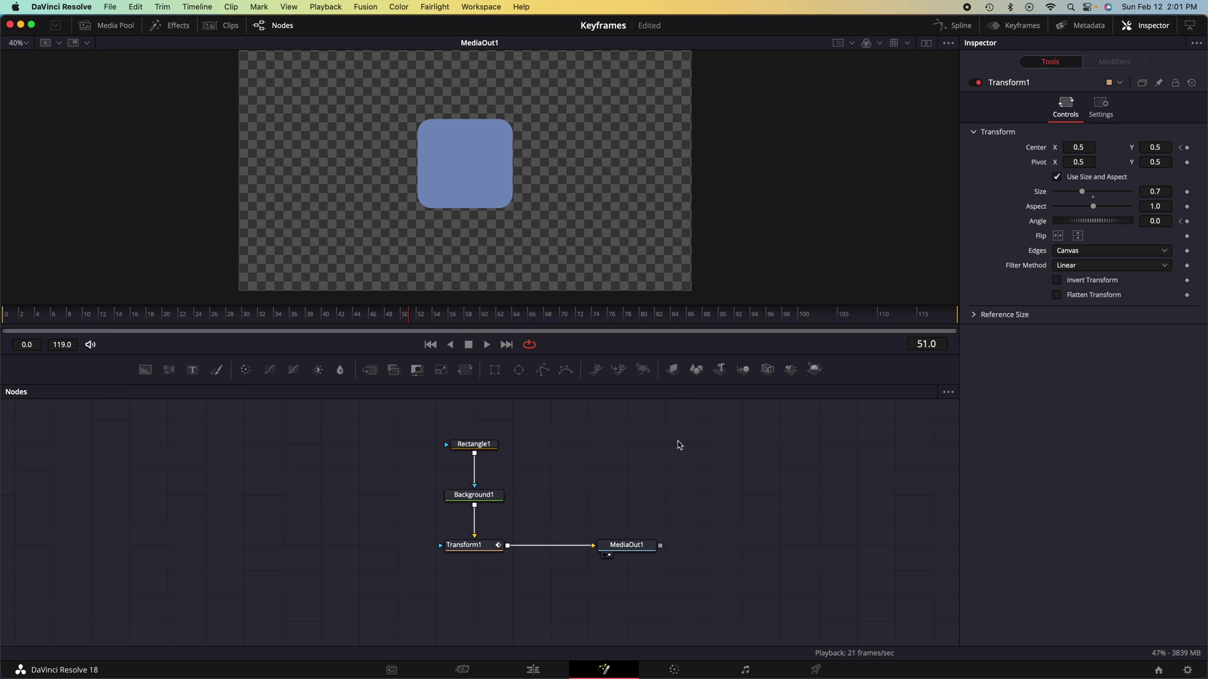
# Save the project, then show an enlarged Spline editor in place of the Inspector.
pyautogui.press('super+s')
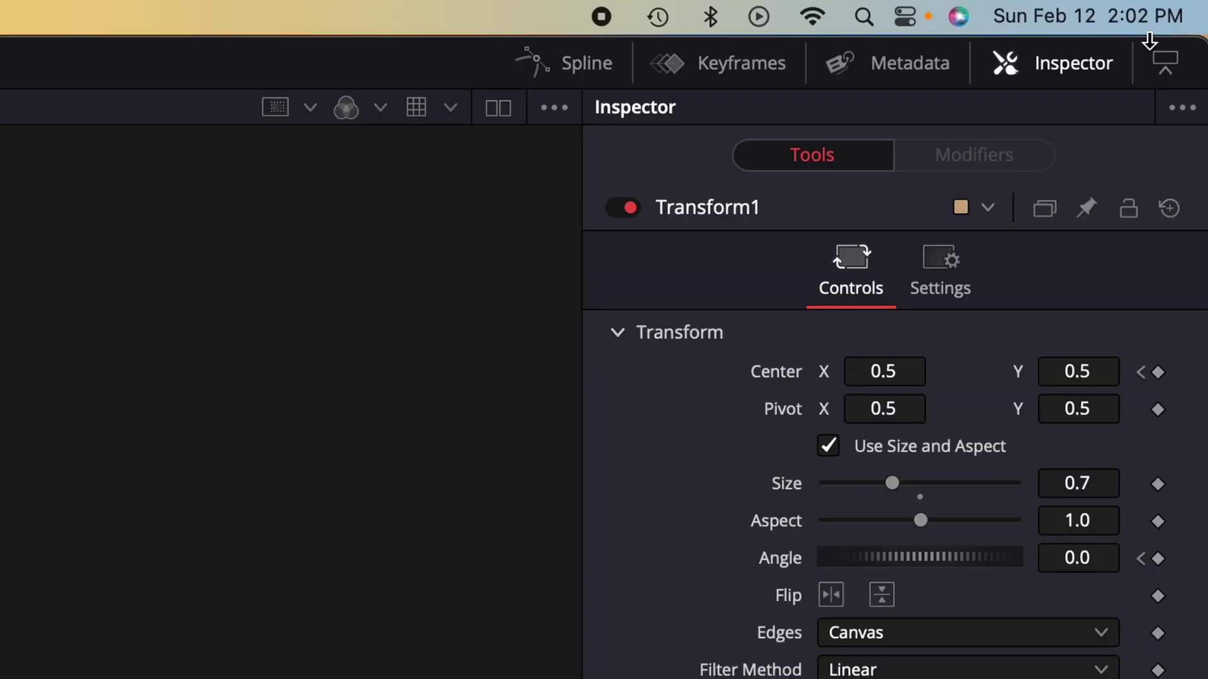
pyautogui.click(579, 69)
pyautogui.click(1071, 73)
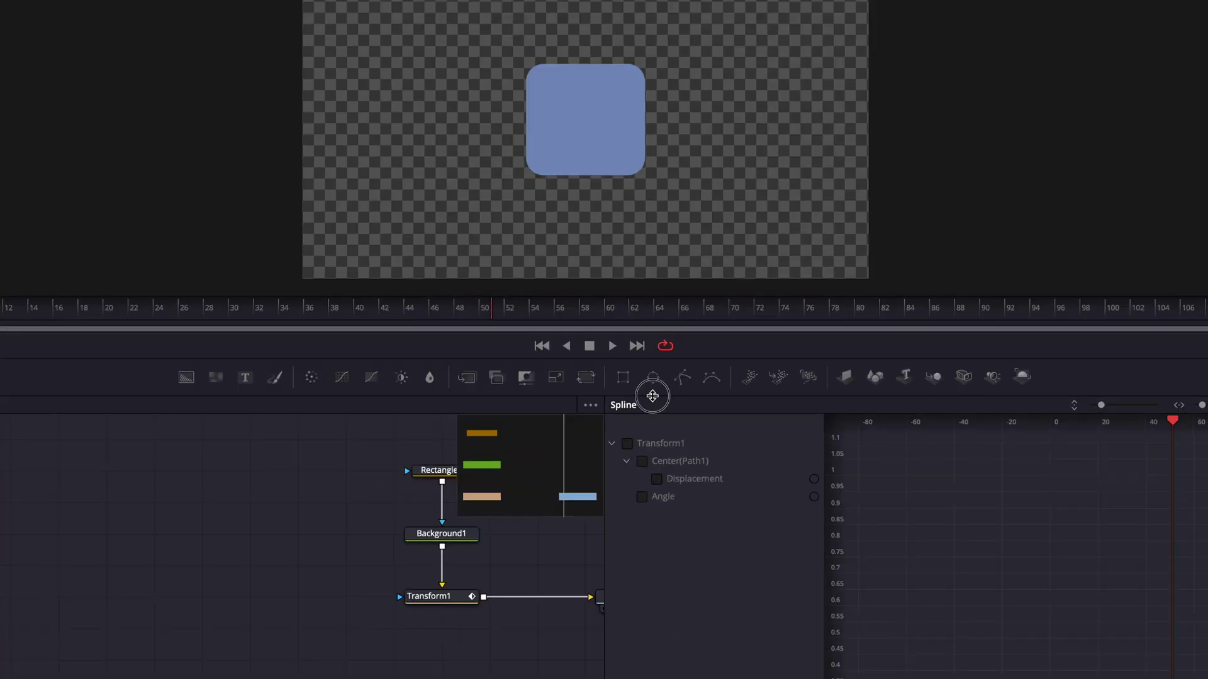
pyautogui.moveTo(604, 448); pyautogui.dragTo(511, 448)
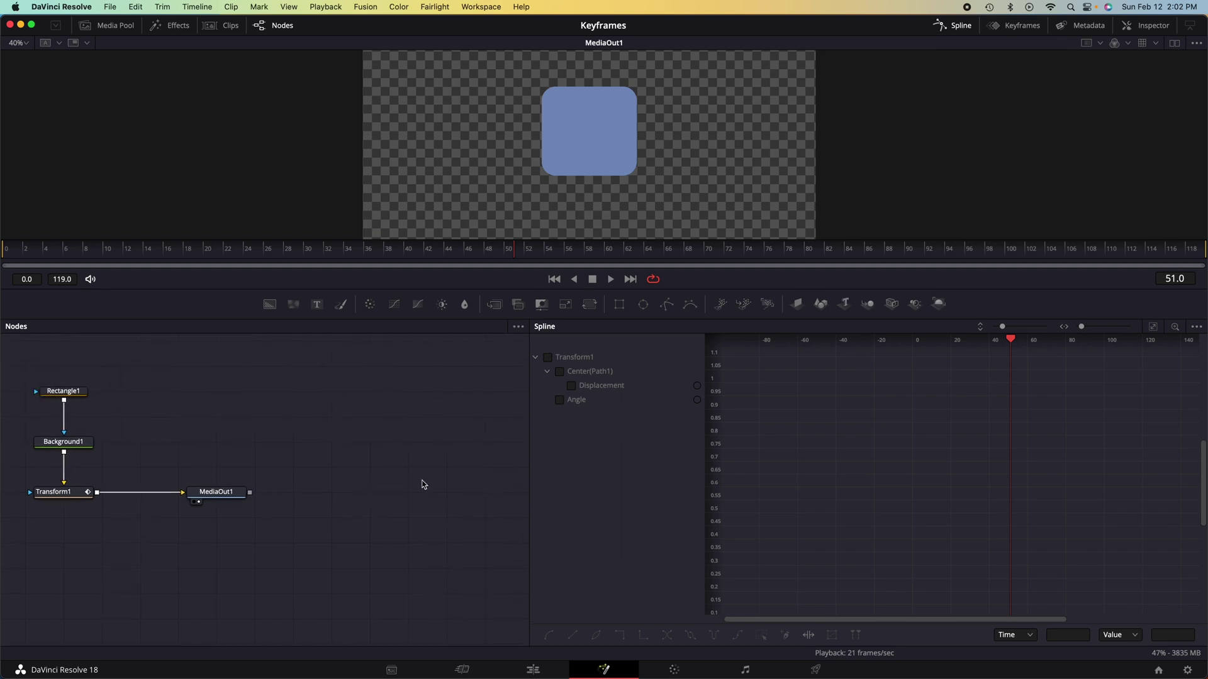
# Explore the empty spline graph by panning and rescaling its axes, and scrub the playhead to frame 92.
pyautogui.moveTo(950, 423); pyautogui.dragTo(978, 475)
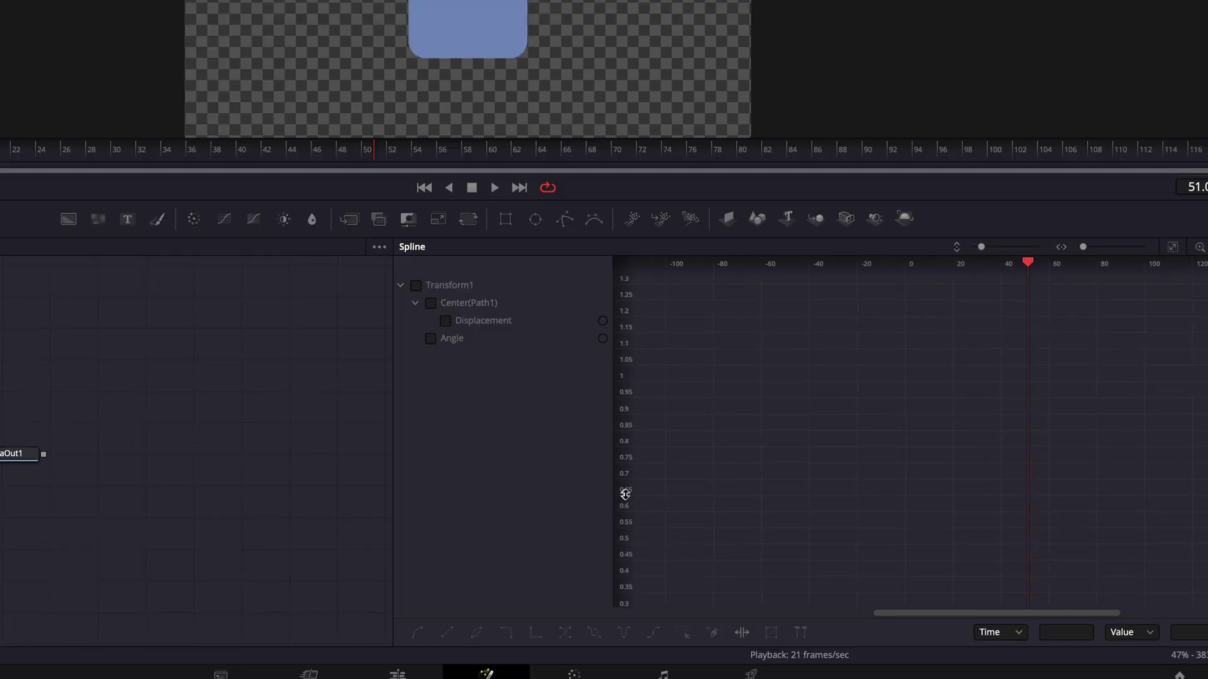
pyautogui.moveTo(626, 494); pyautogui.dragTo(620, 611)
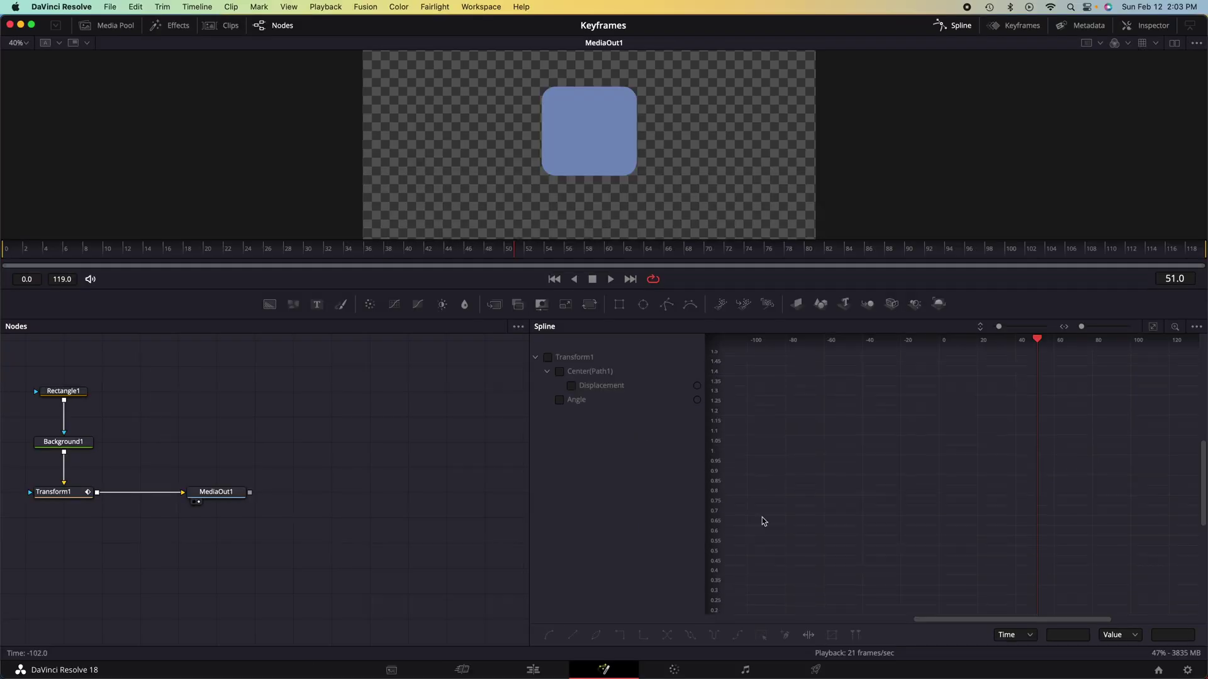
pyautogui.moveTo(953, 337); pyautogui.dragTo(750, 359)
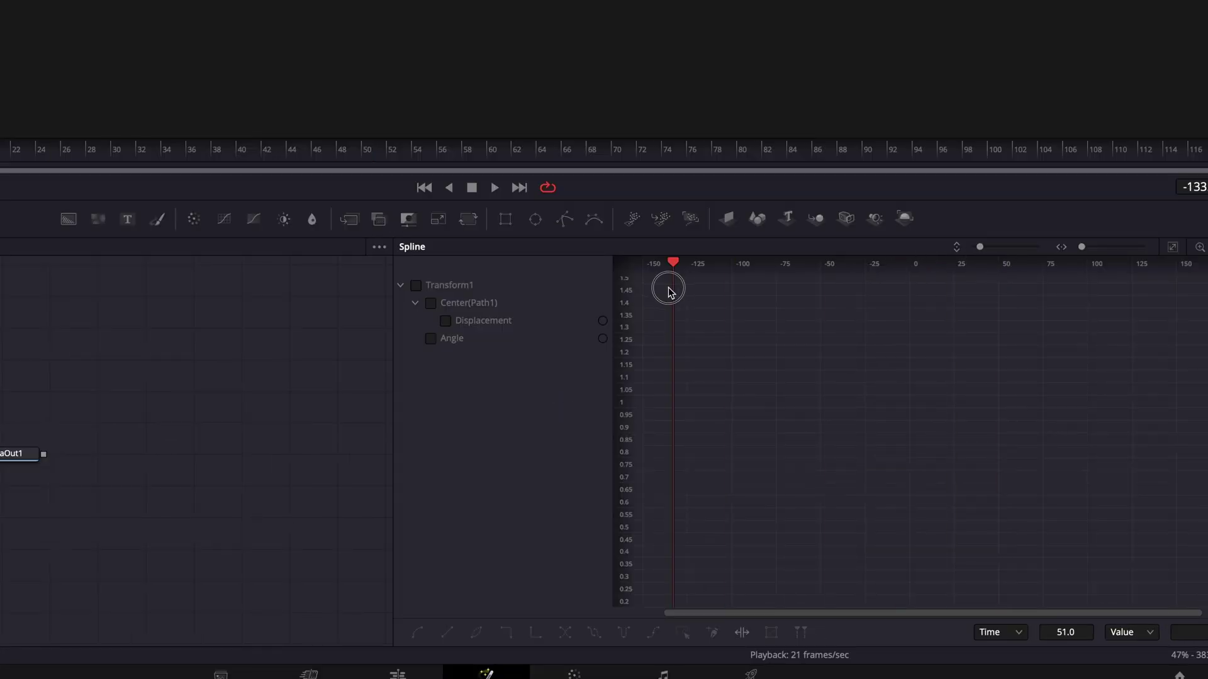
pyautogui.moveTo(669, 290); pyautogui.dragTo(1073, 334)
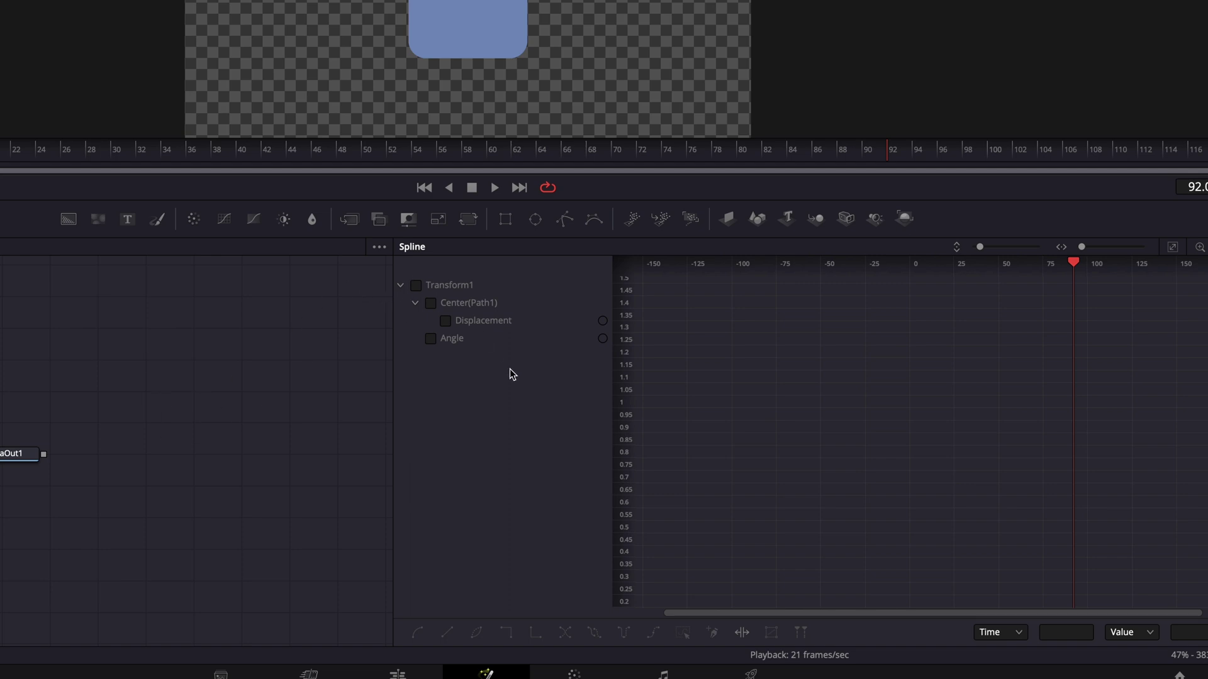
# Display Transform1's Displacement curve in the Spline editor, and select and deselect its keyframes.
pyautogui.moveTo(173, 366); pyautogui.dragTo(299, 380)
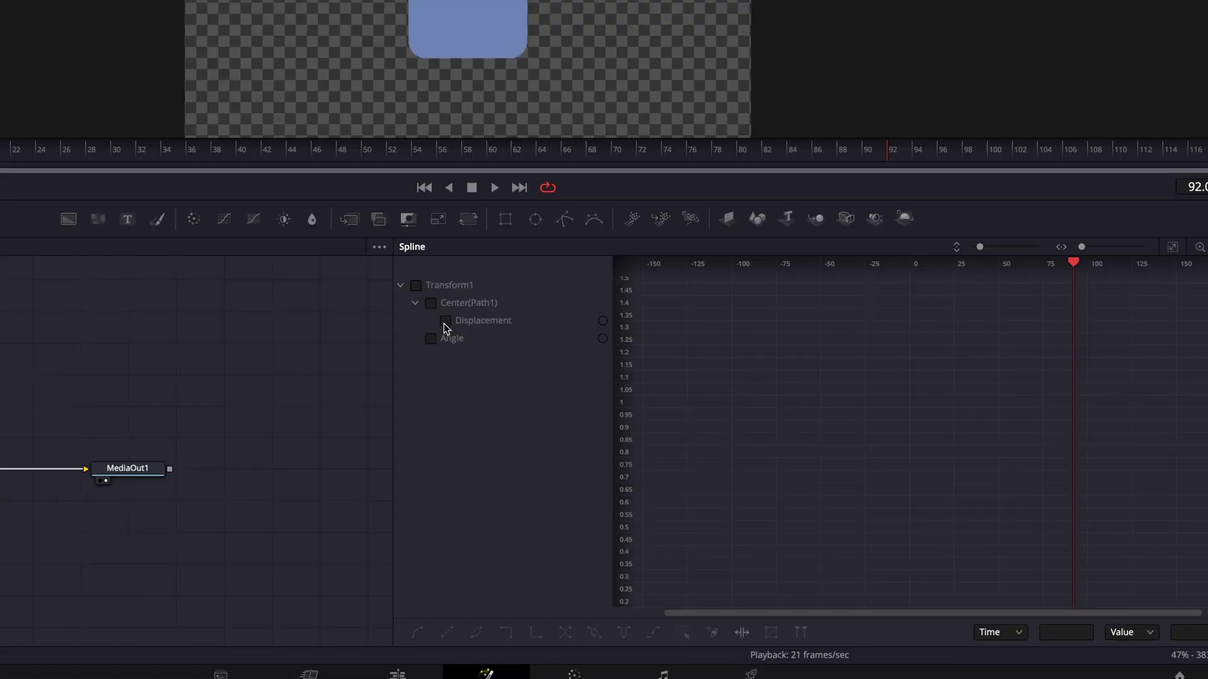
pyautogui.click(585, 389)
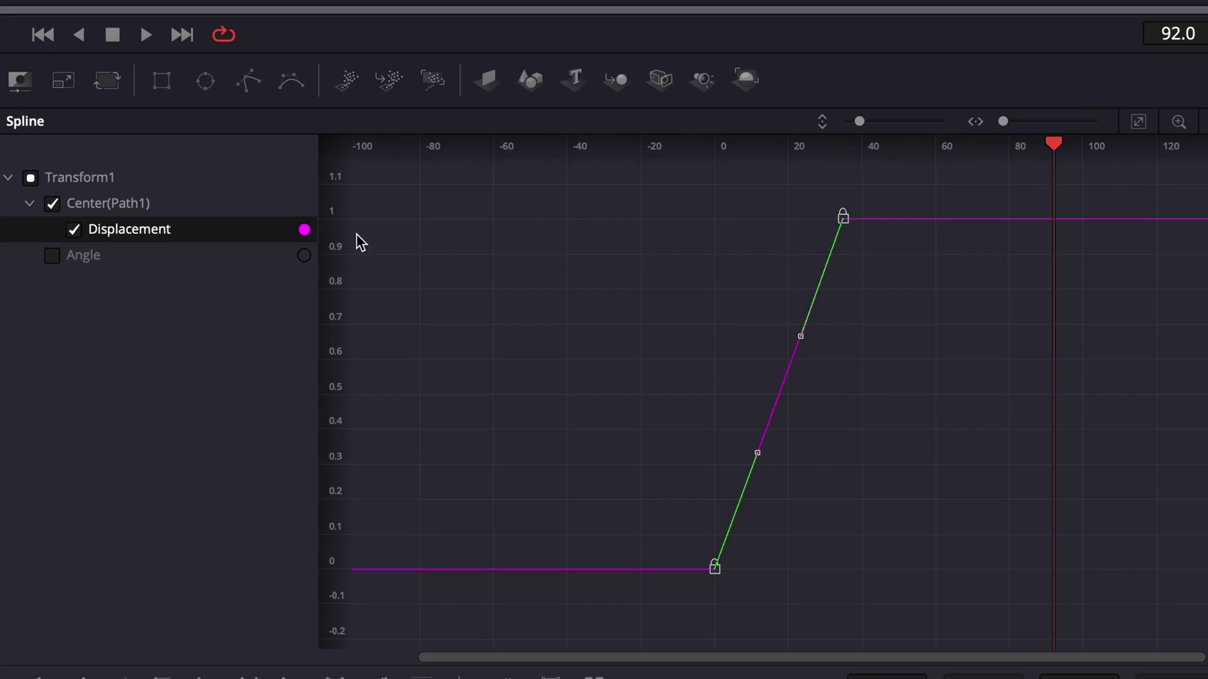
pyautogui.click(914, 476)
pyautogui.moveTo(590, 199); pyautogui.dragTo(1062, 586)
pyautogui.click(1062, 587)
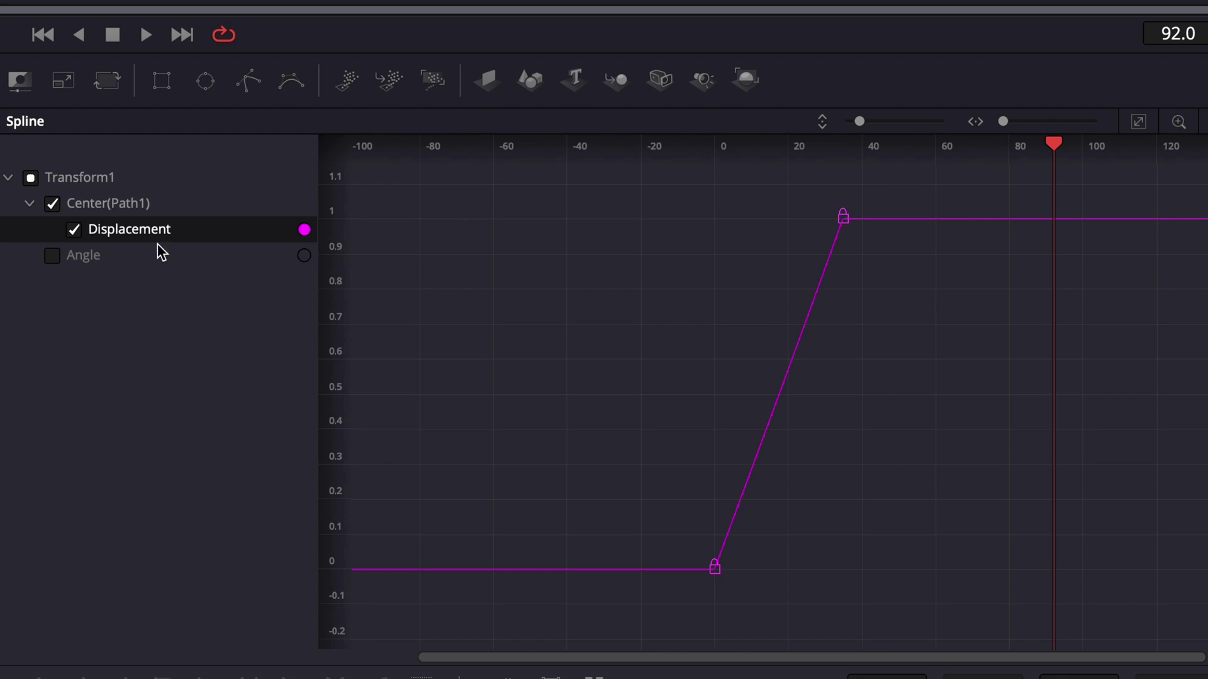
# Recolor the Displacement curve with the blue sampled from the square in the viewer.
pyautogui.click(305, 230)
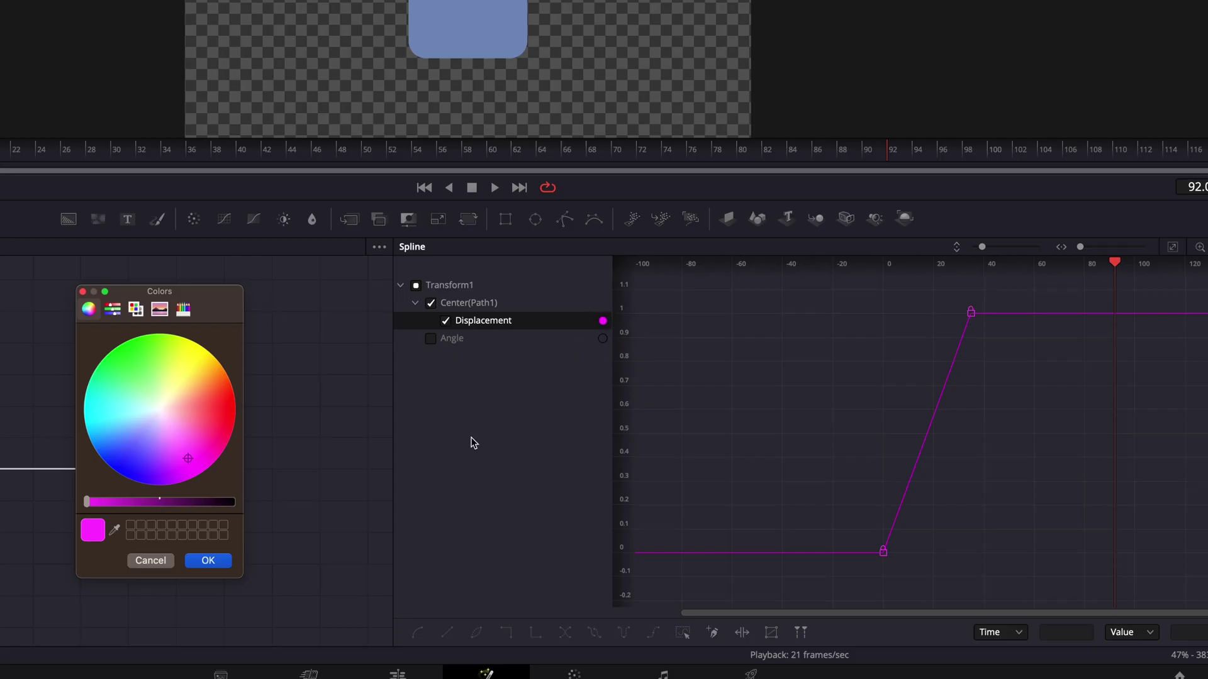
pyautogui.click(115, 531)
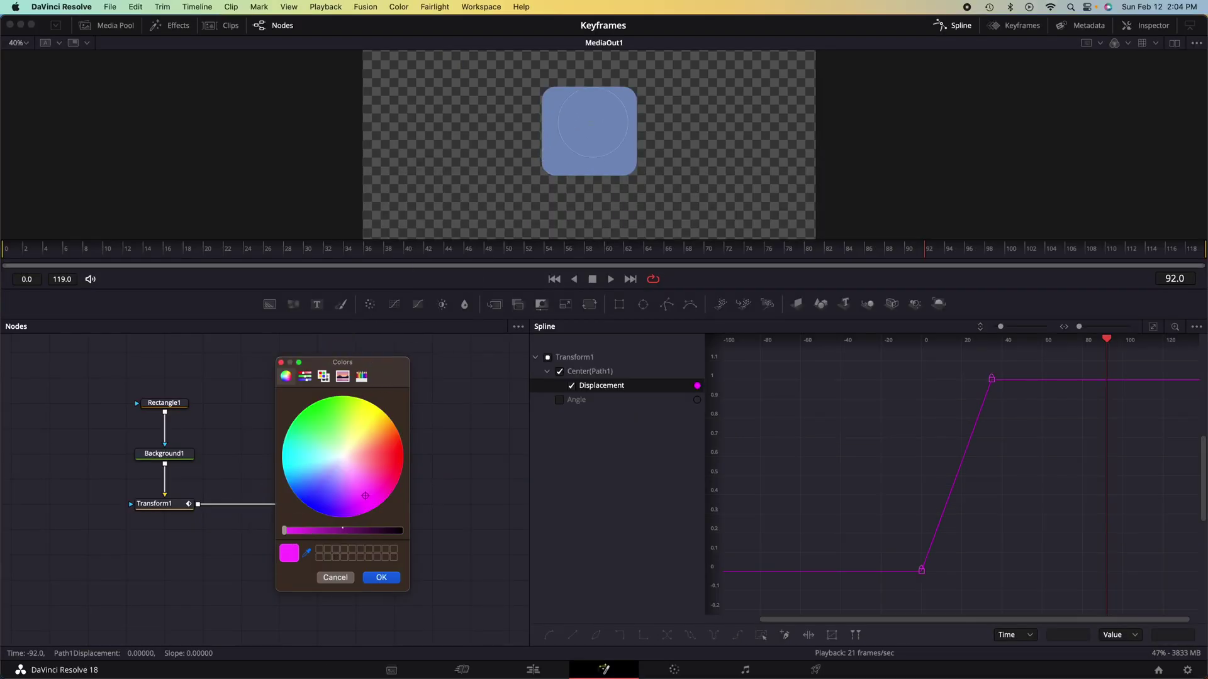
pyautogui.click(591, 125)
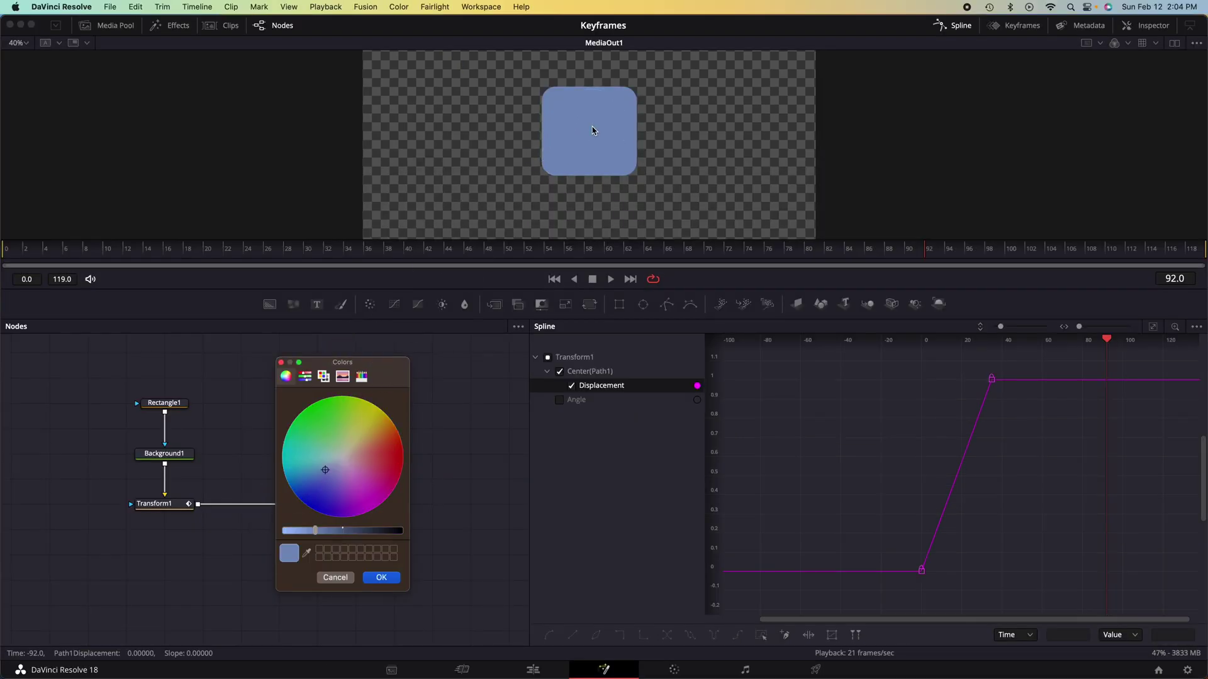
pyautogui.click(382, 578)
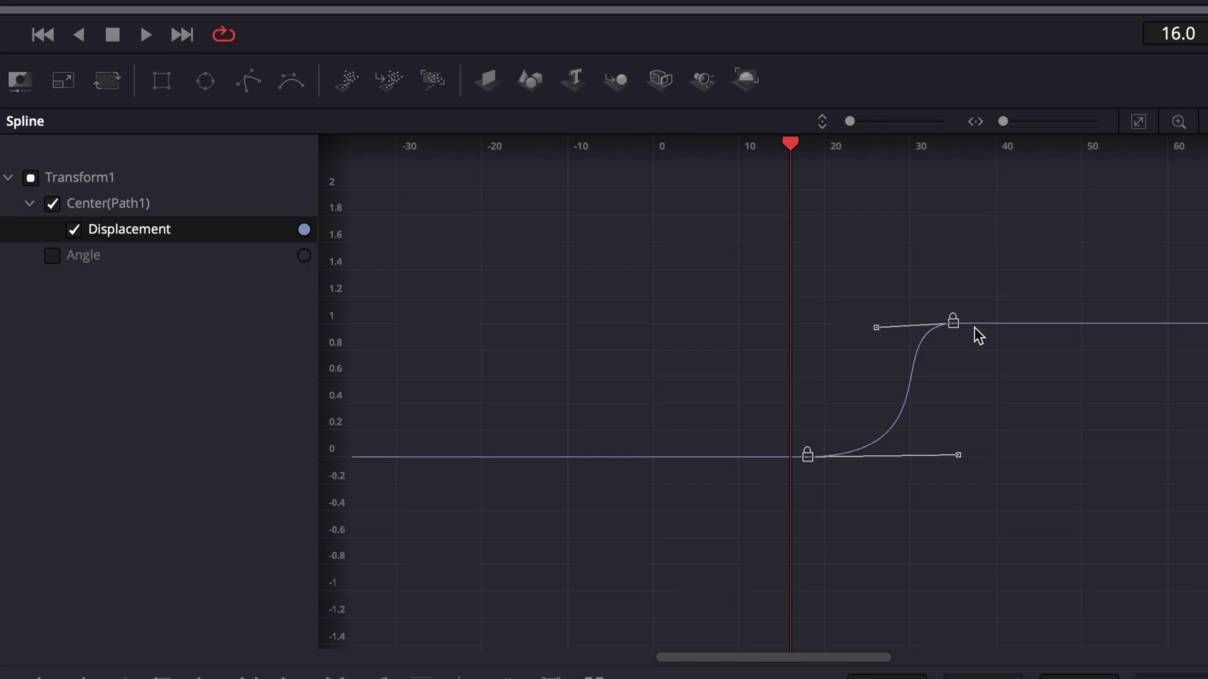
pyautogui.scroll(3, 961, 335)
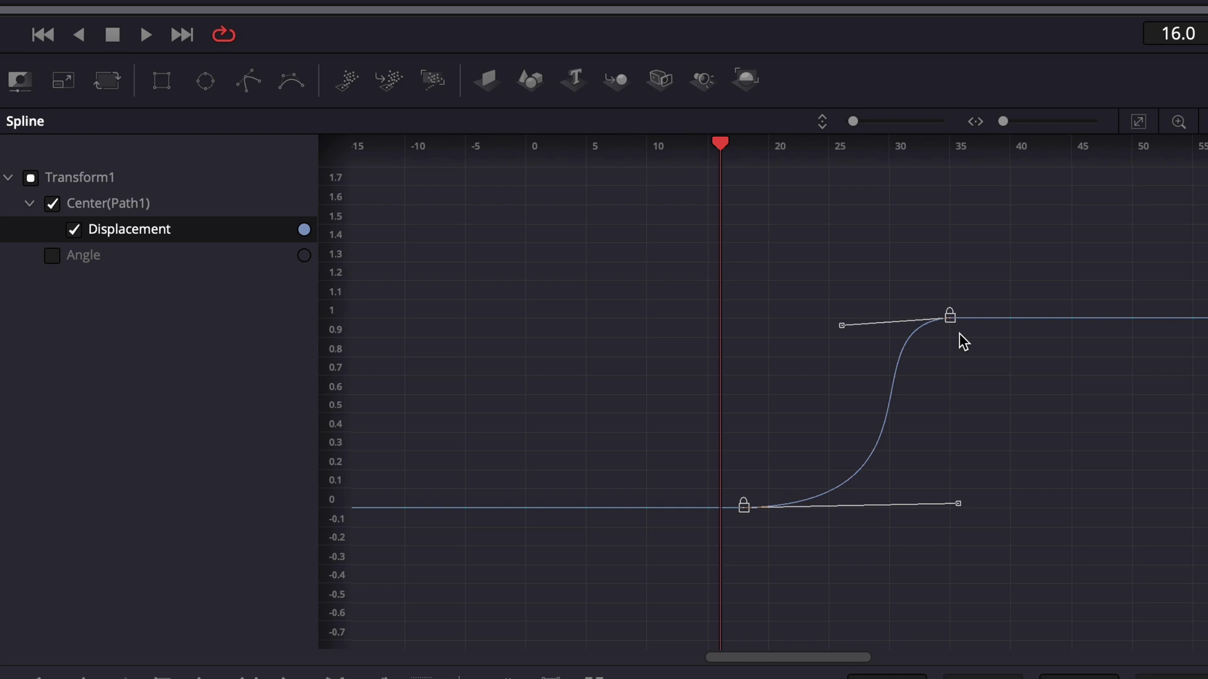
pyautogui.scroll(-5, 960, 341)
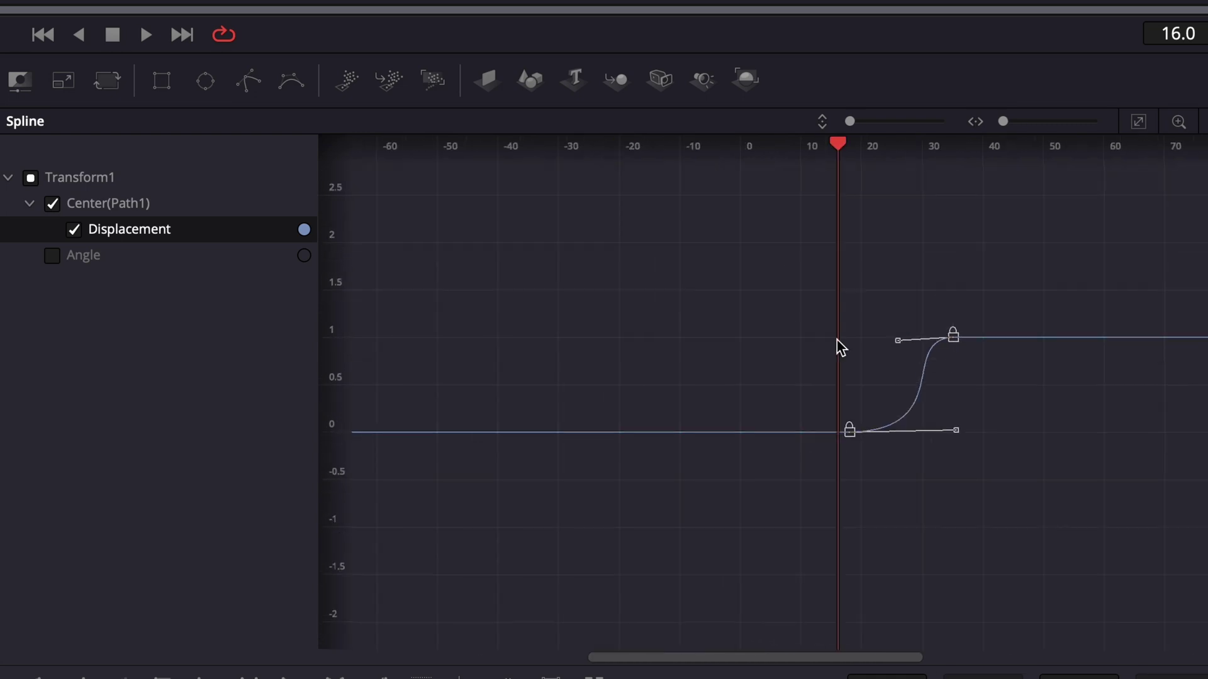
# Examine the Displacement curve by panning and rescaling the spline graph, and select and deselect its two keyframes.
pyautogui.scroll(5, 524, 264)
pyautogui.scroll(-9, 686, 352)
pyautogui.scroll(6, 781, 429)
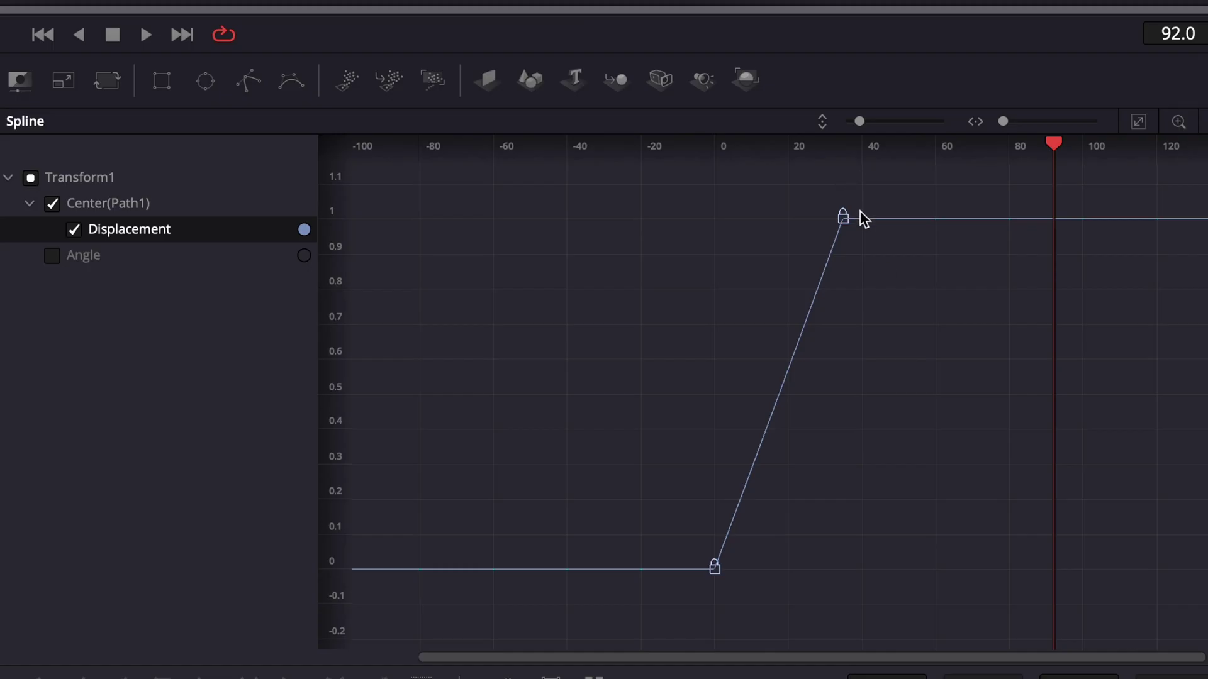
pyautogui.moveTo(929, 368); pyautogui.dragTo(949, 373)
pyautogui.moveTo(677, 178); pyautogui.dragTo(932, 288)
pyautogui.moveTo(791, 597); pyautogui.dragTo(547, 557)
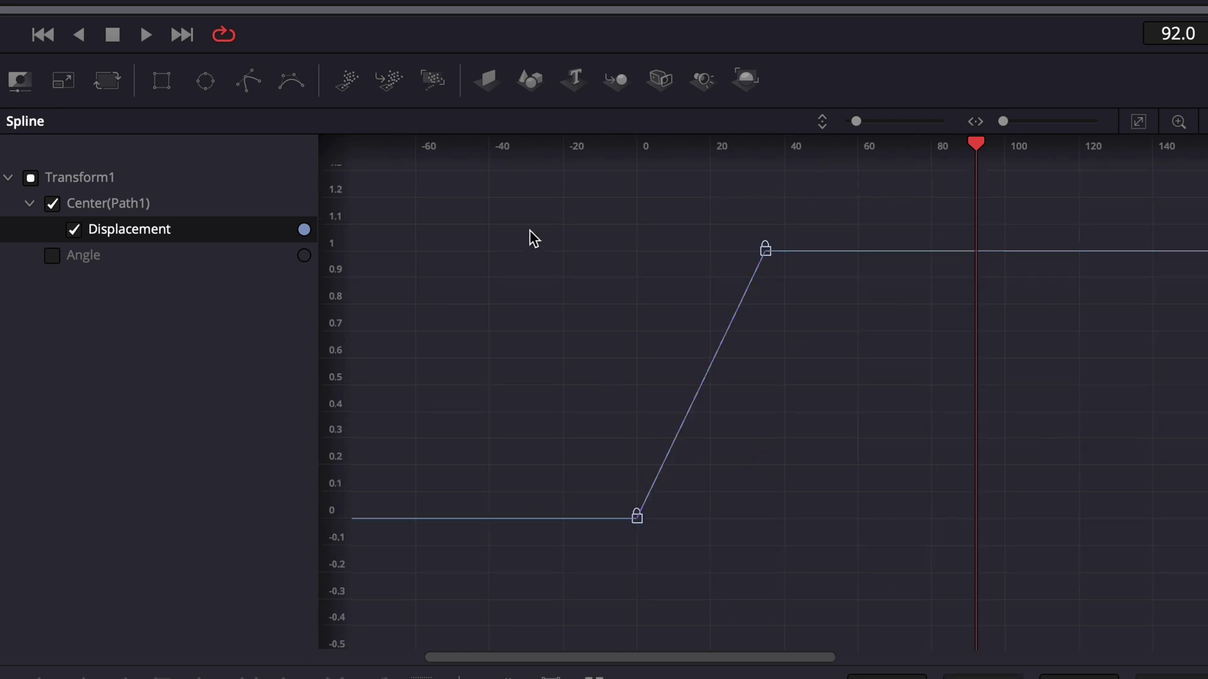
pyautogui.moveTo(518, 164); pyautogui.dragTo(944, 579)
pyautogui.click(966, 601)
# Bend the straight Displacement curve by reshaping the outgoing handle of its first keyframe and the incoming handle of its last keyframe.
pyautogui.click(637, 516)
pyautogui.moveTo(678, 434); pyautogui.dragTo(726, 499)
pyautogui.click(948, 397)
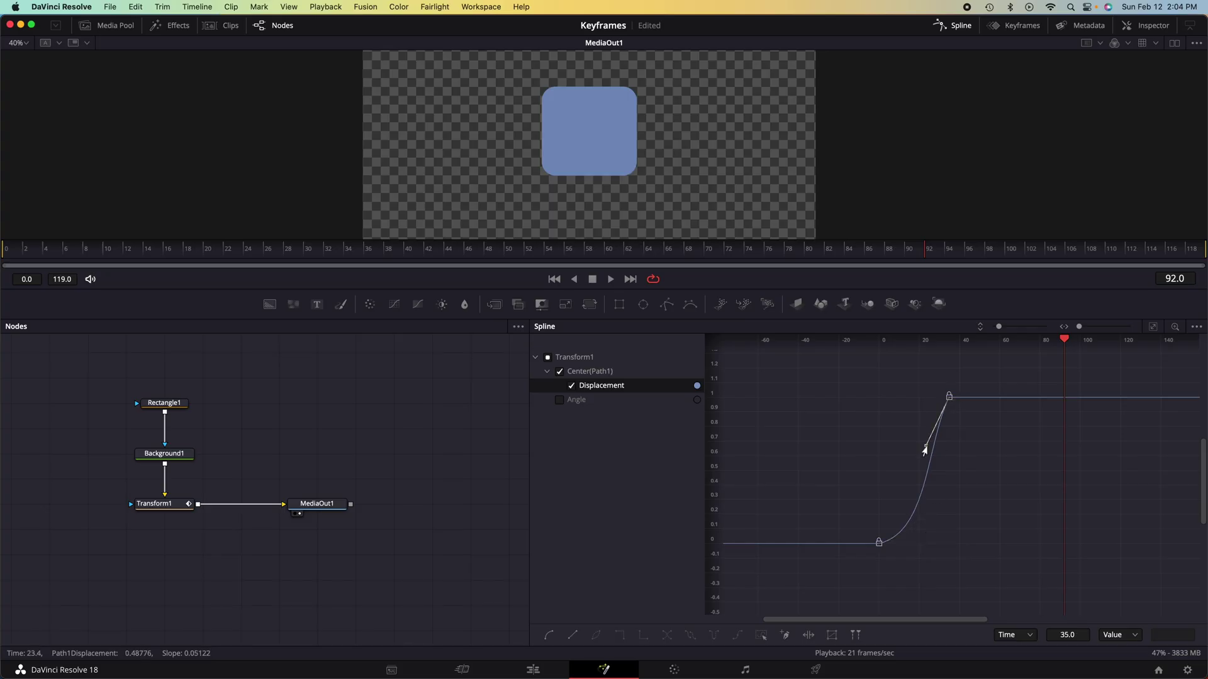
pyautogui.moveTo(925, 447); pyautogui.dragTo(917, 519)
pyautogui.click(951, 438)
pyautogui.click(949, 397)
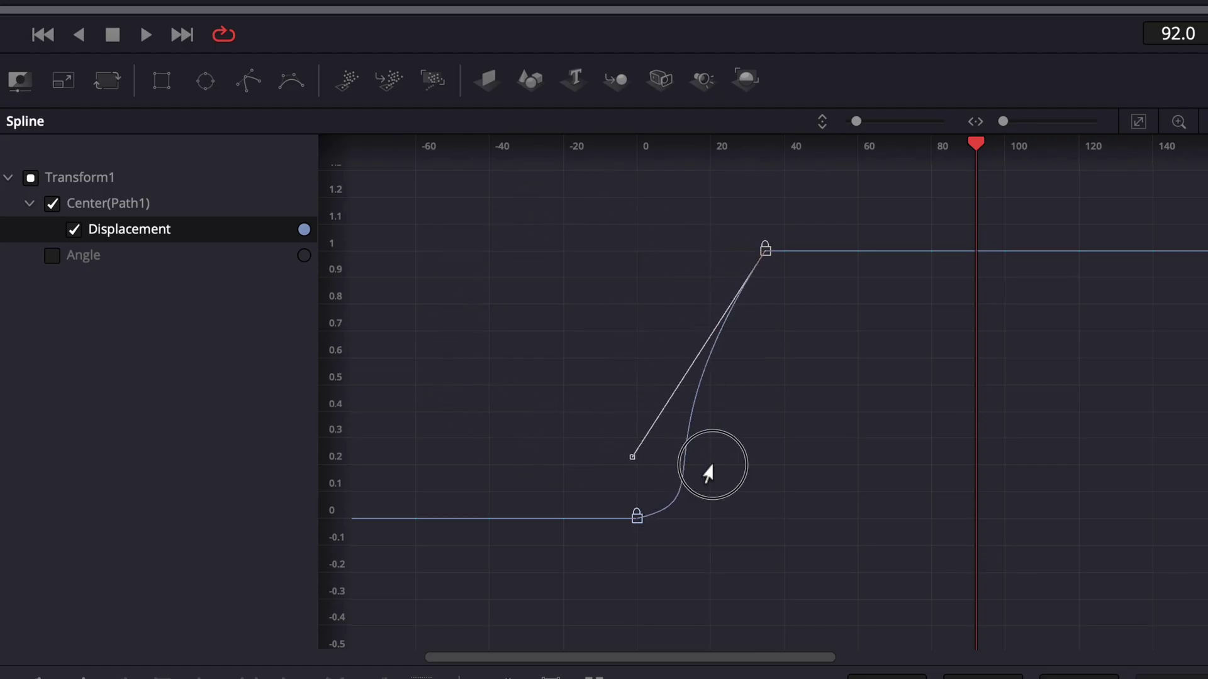
pyautogui.moveTo(708, 473); pyautogui.dragTo(571, 273)
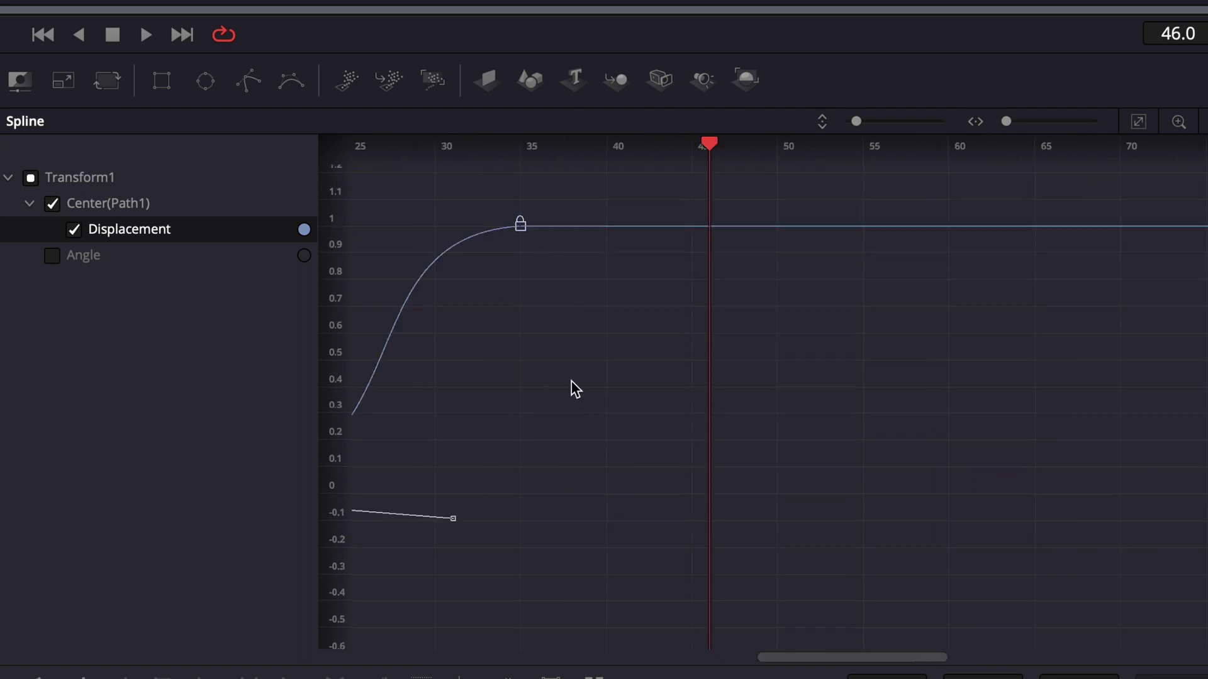
# Show the Angle curve as a reference alongside Displacement, and adjust the first Displacement keyframe's timing to about frame 18.
pyautogui.hscroll(-5, 566, 378)
pyautogui.hscroll(-4, 607, 243)
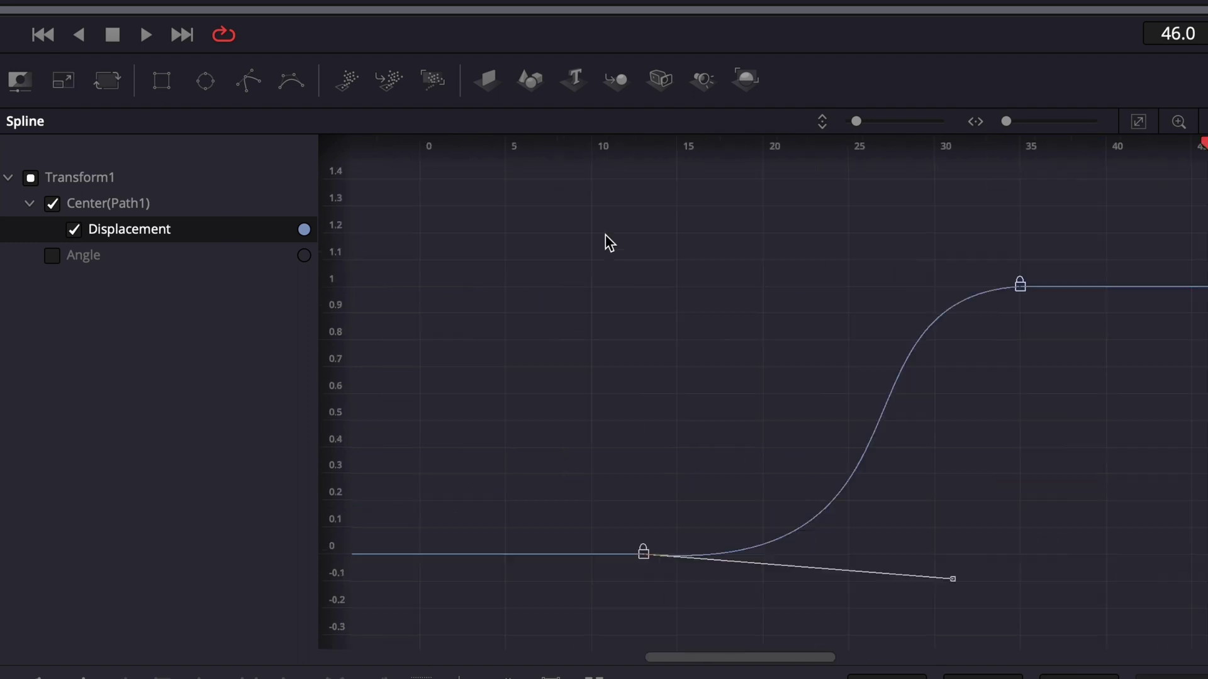
pyautogui.click(103, 250)
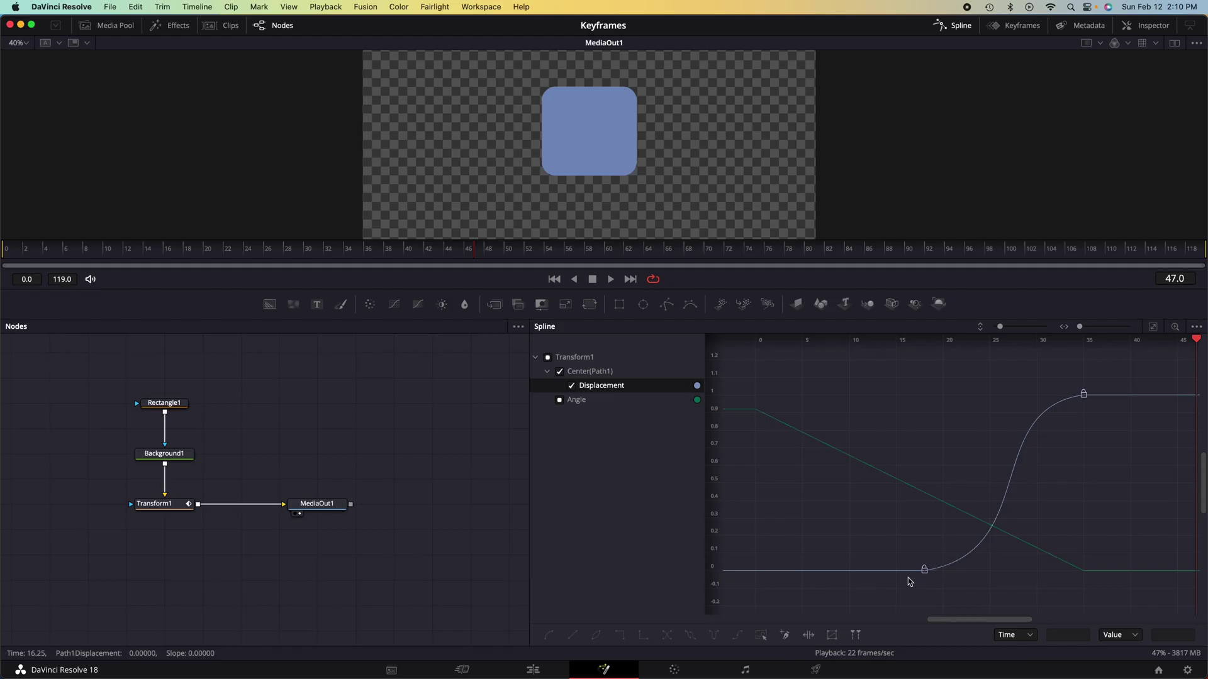
pyautogui.moveTo(925, 570); pyautogui.dragTo(934, 570)
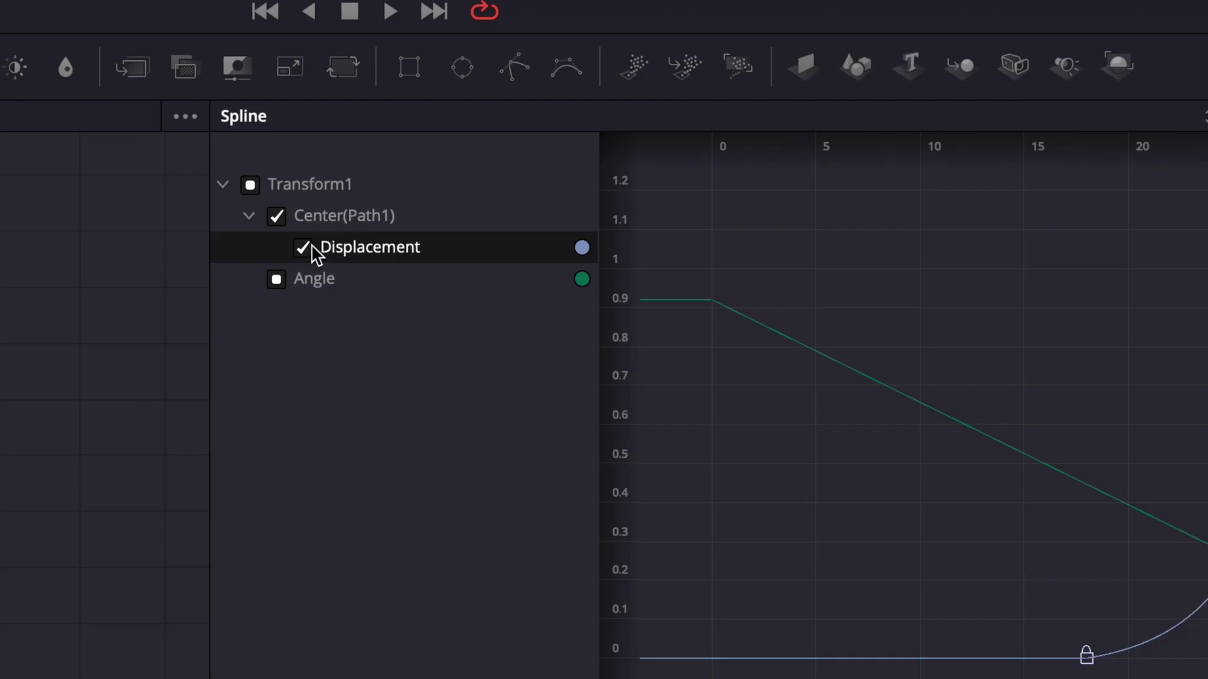
# Set the Displacement curve to view-only and make Transform1's Angle curve the editable one in the Spline editor.
pyautogui.click(303, 247)
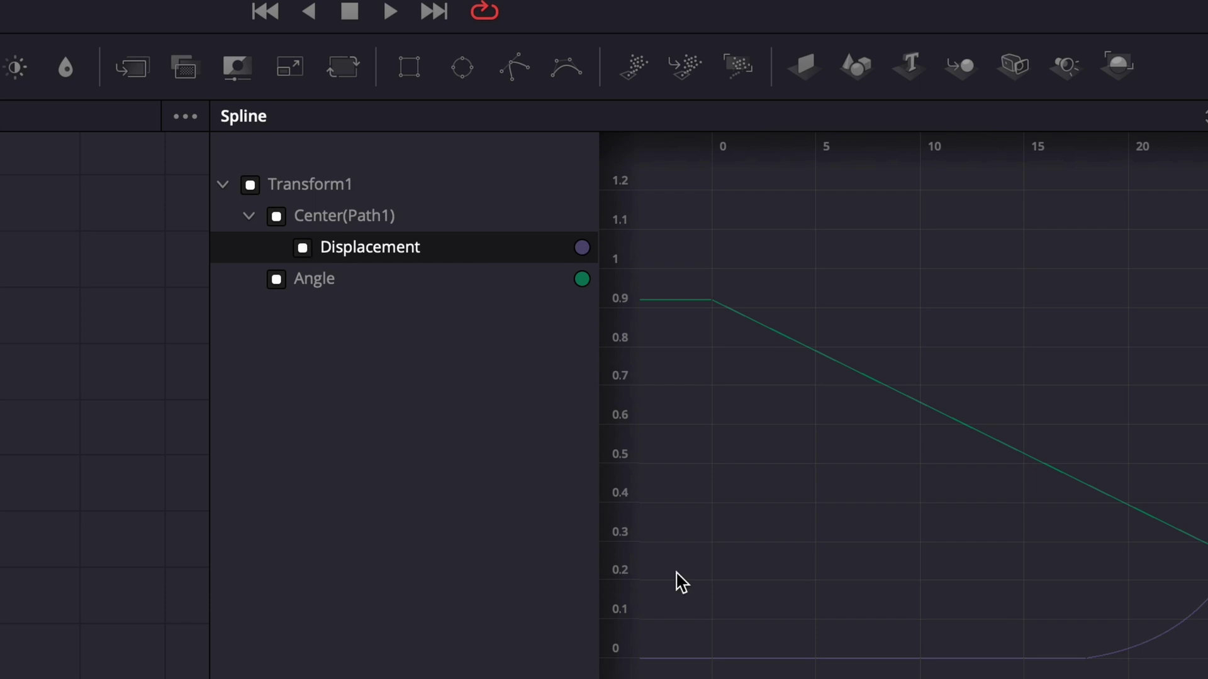
pyautogui.scroll(3, 941, 409)
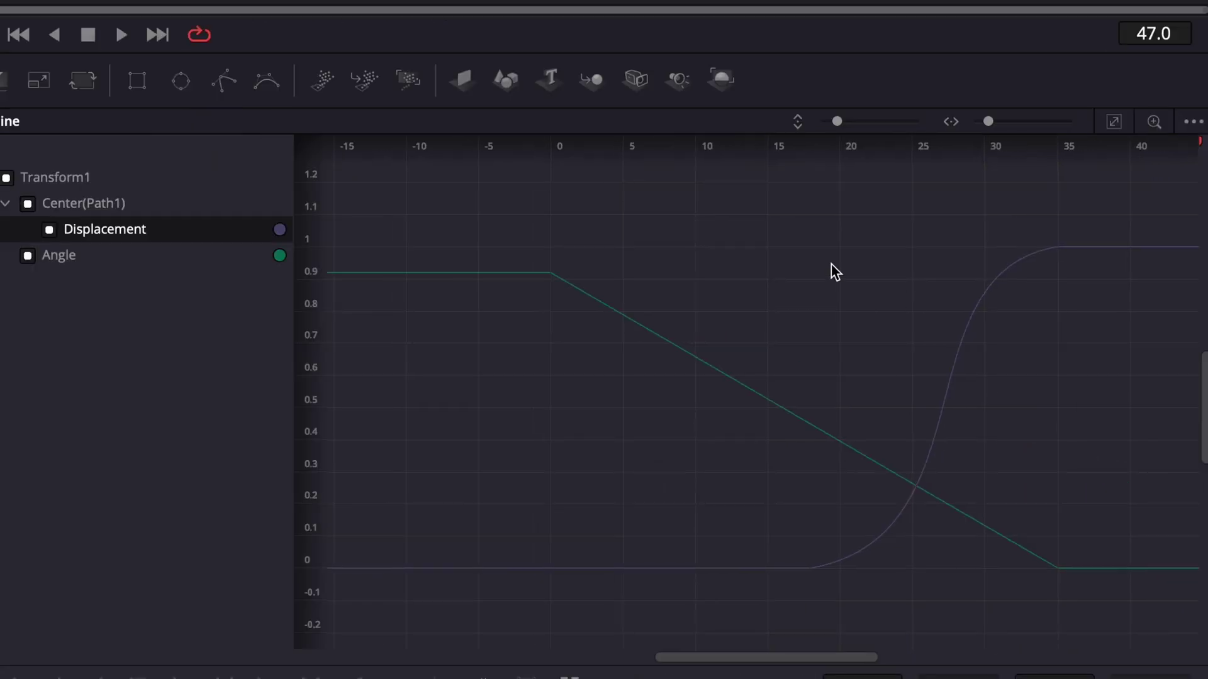
pyautogui.moveTo(1074, 293); pyautogui.dragTo(725, 229)
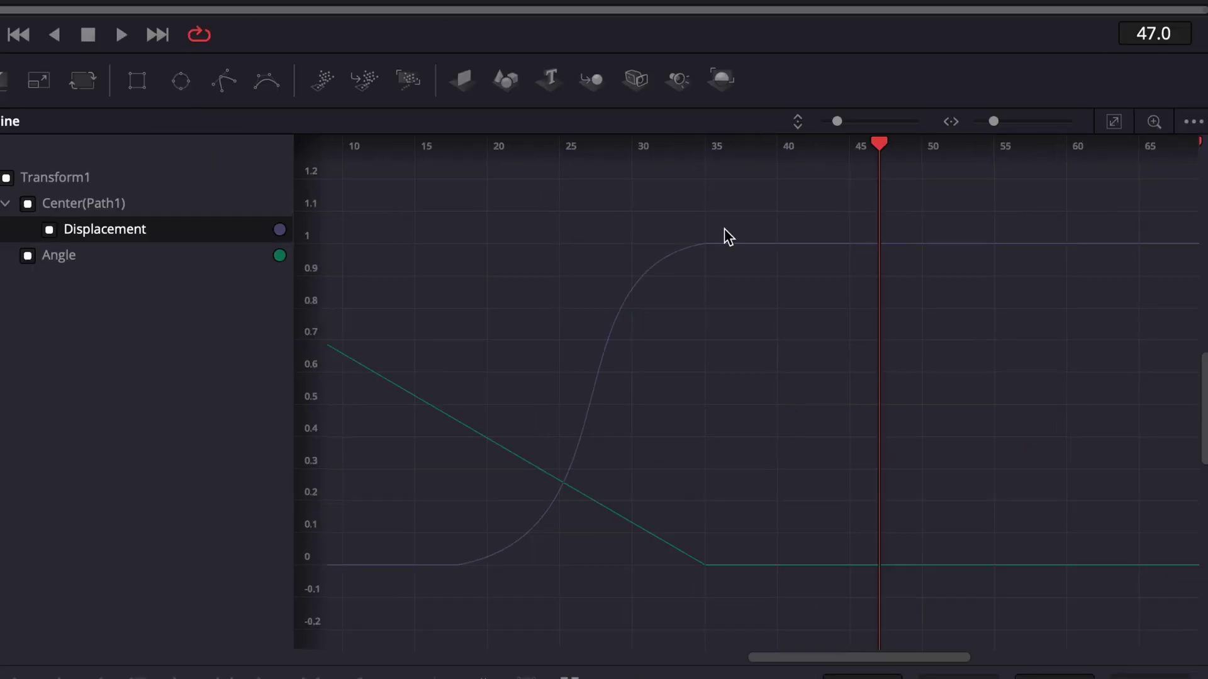
pyautogui.click(36, 258)
pyautogui.click(28, 255)
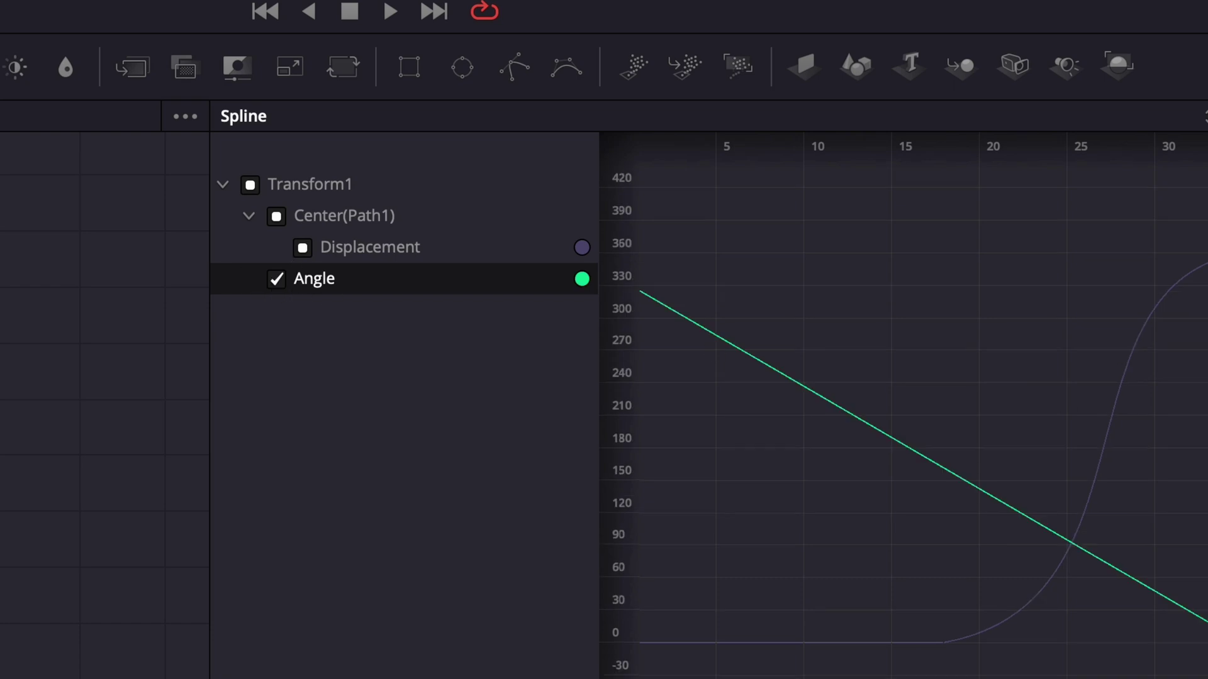
# Ease the Angle curve out of its frame 0 keyframe with a nearly horizontal handle reaching about frame 17, and select the frame 35 keyframe.
pyautogui.click(969, 329)
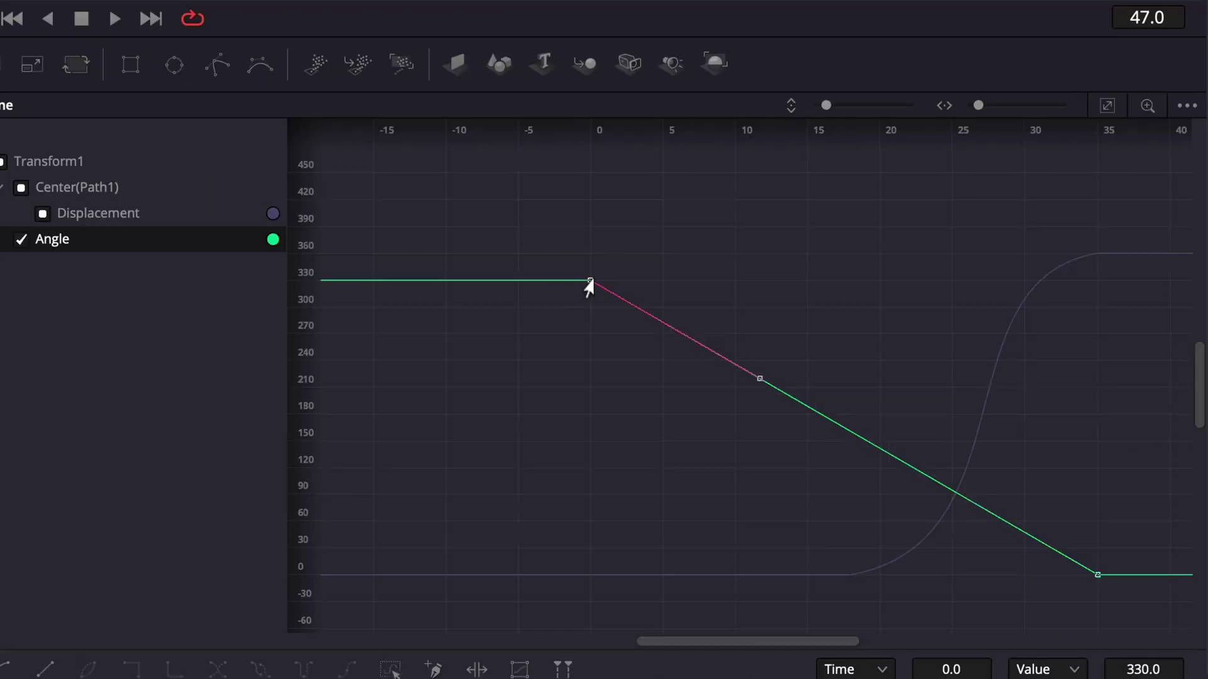
pyautogui.moveTo(760, 378); pyautogui.dragTo(817, 272)
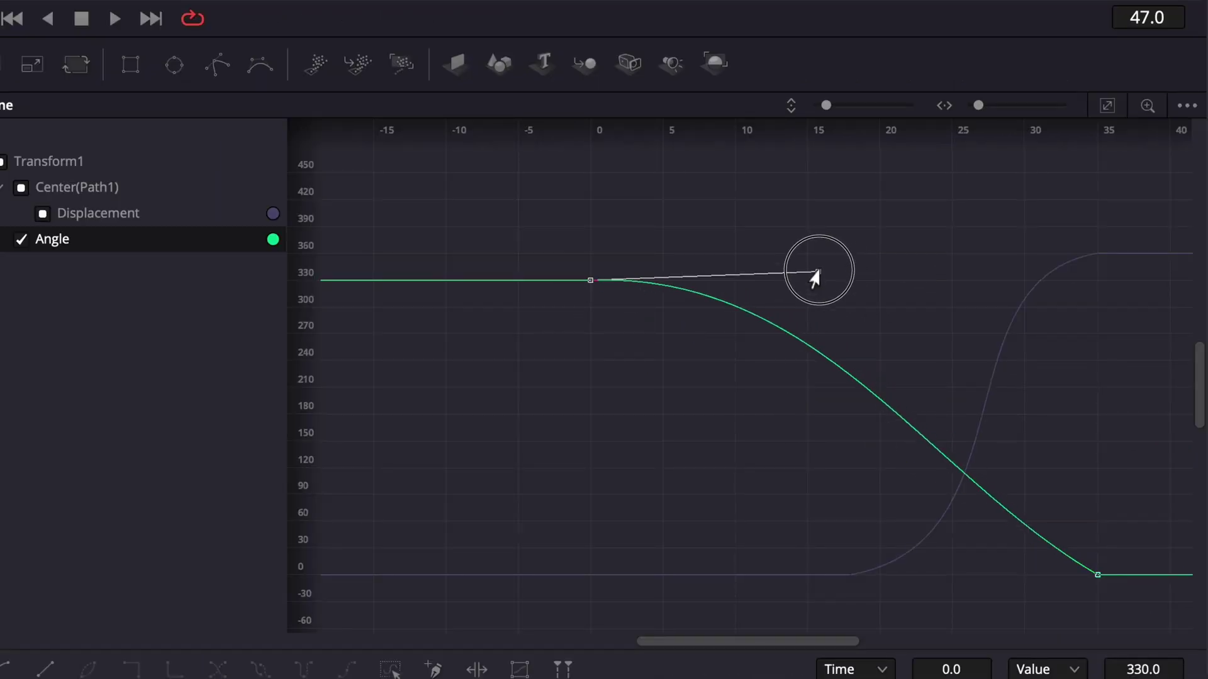
pyautogui.moveTo(818, 272); pyautogui.dragTo(843, 280)
pyautogui.click(1097, 575)
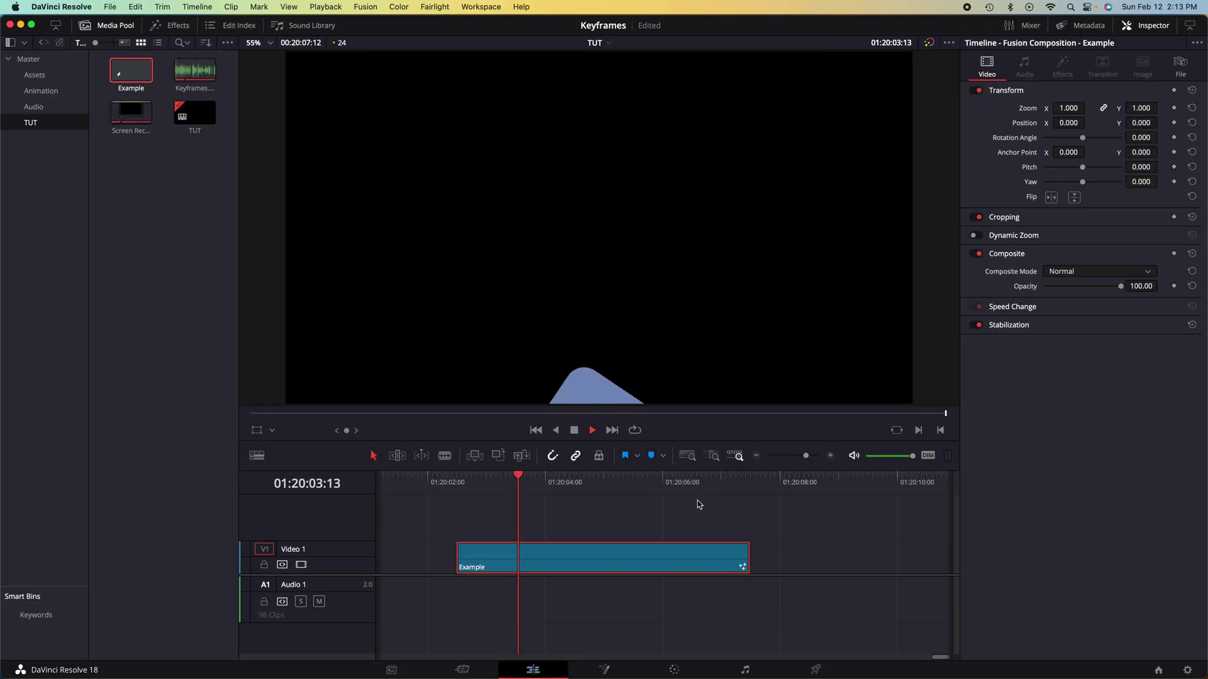
# Stop the preview playback of the Example clip in the Edit page timeline.
pyautogui.press('space')
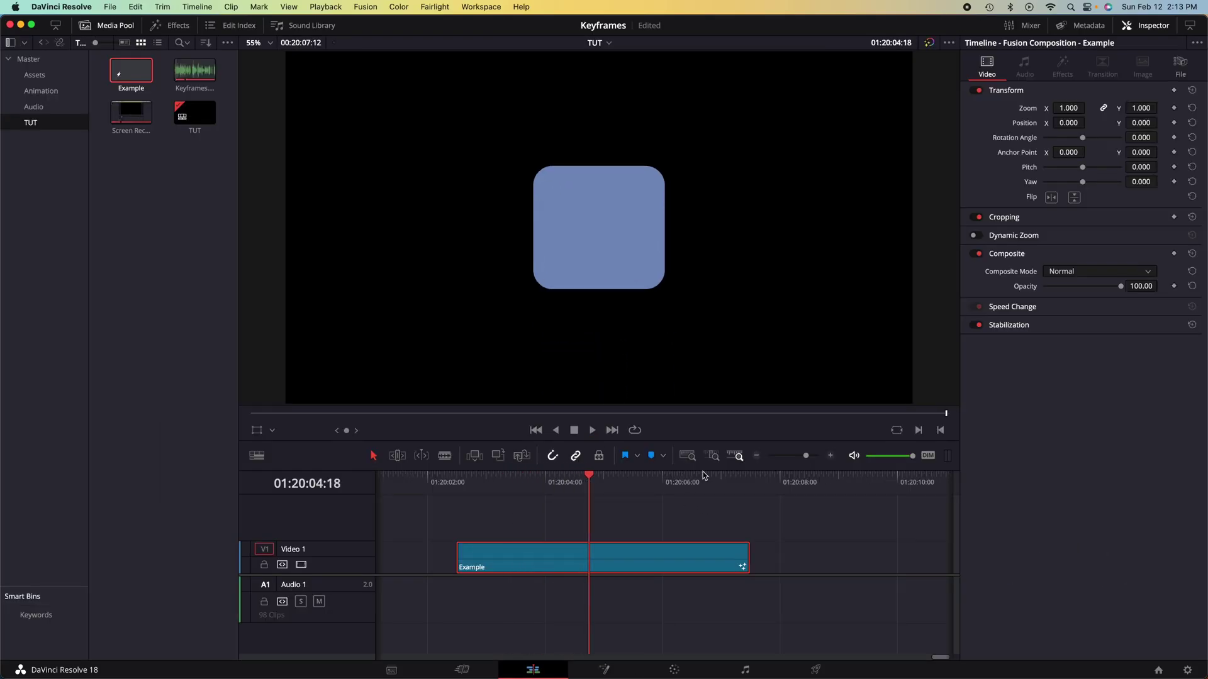